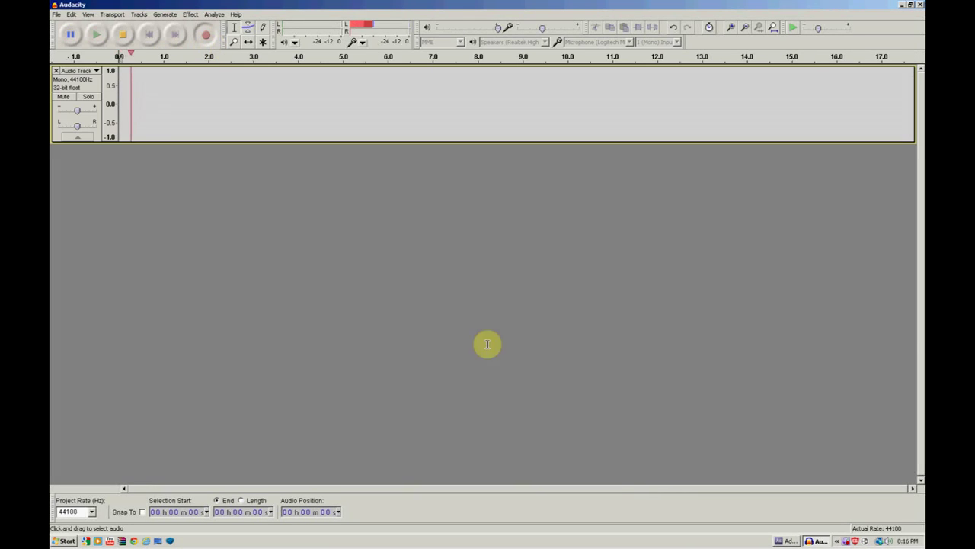
Switch to After Effects and preview the finished MVI_0378 composition around the muzzle flash, from 0:00:01:02 onwards
left_click(790, 540)
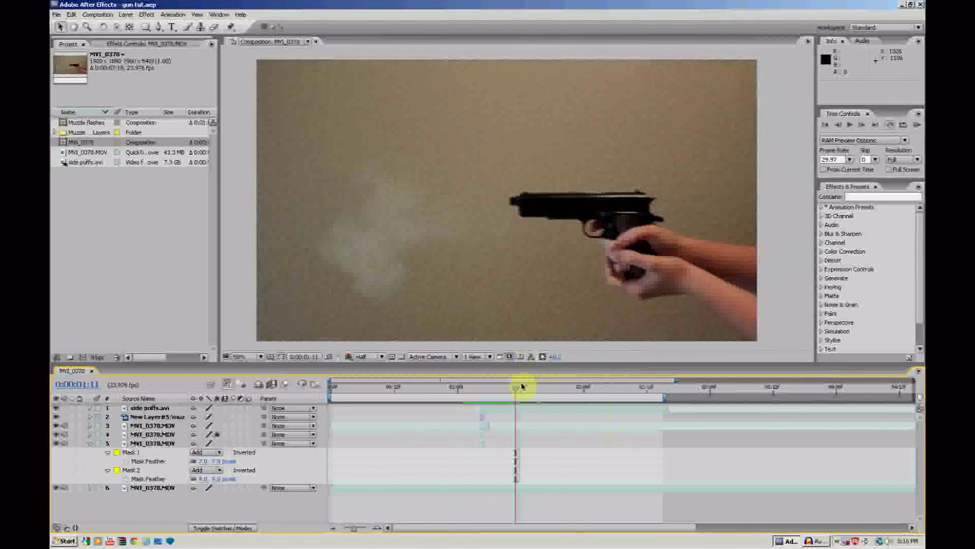
left_click_drag(522, 386, 469, 381)
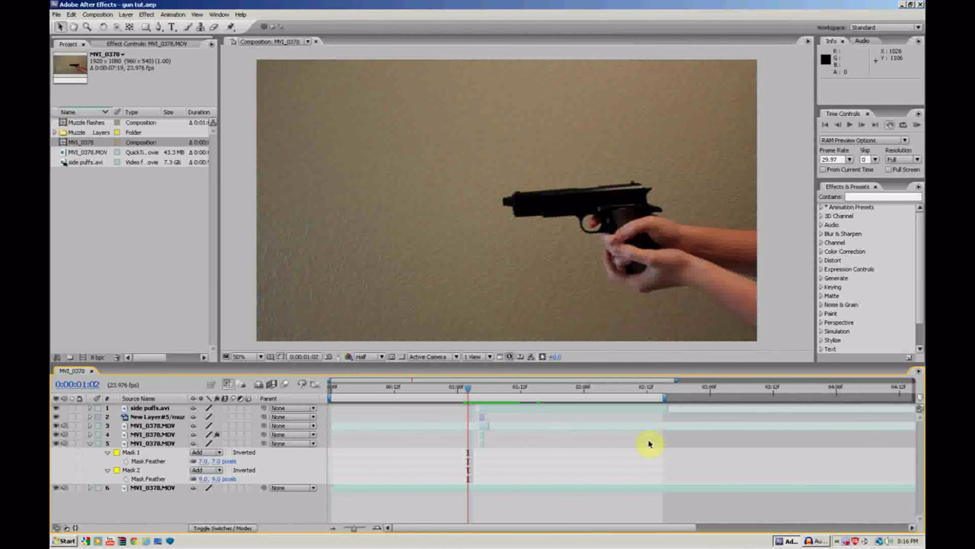
key("space")
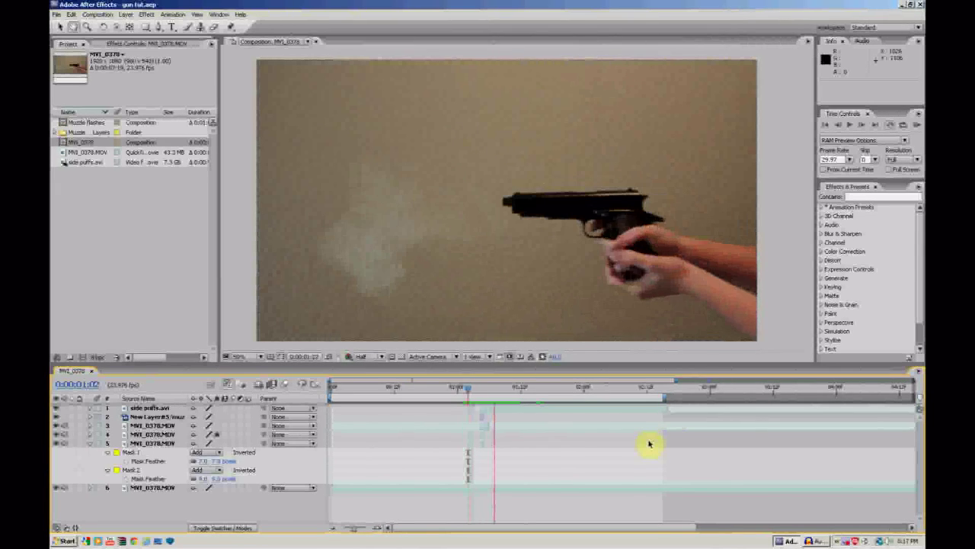
key("space")
left_click(477, 389)
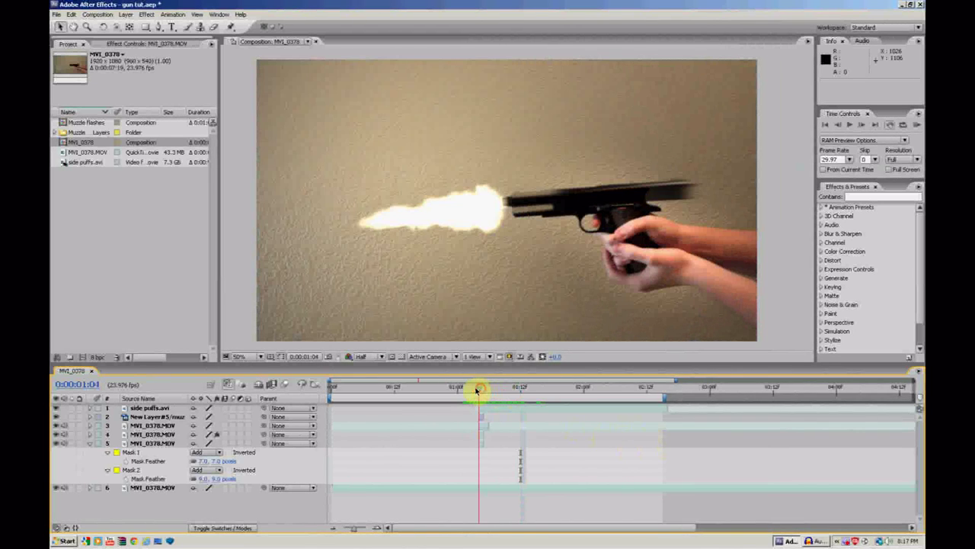
left_click_drag(477, 390, 468, 388)
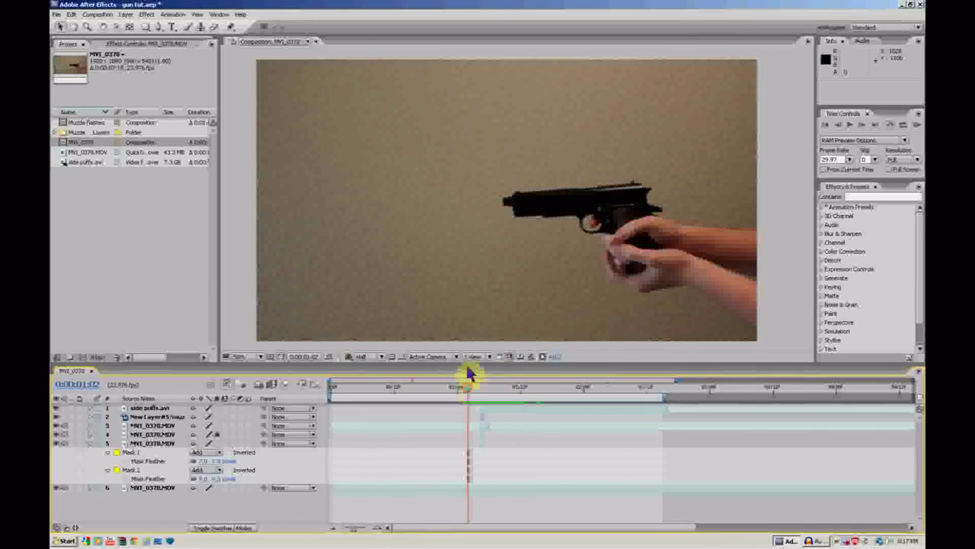
Create a new composition from the MVI_0378.MOV footage
left_click(109, 264)
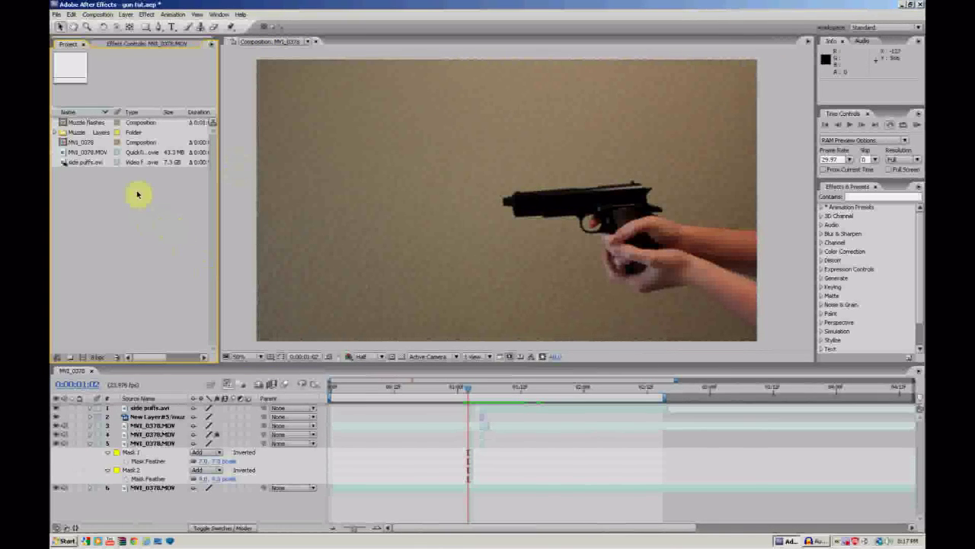
left_click(84, 152)
left_click_drag(85, 355, 79, 358)
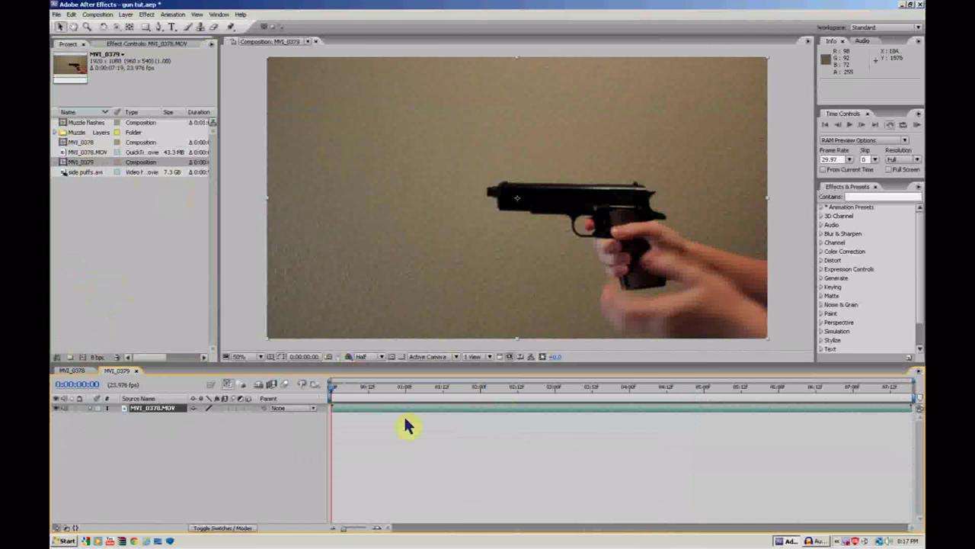
Move the current time to 0:00:01:22, the frame just before the gun recoils, by stepping through the footage
left_click(333, 390)
left_click_drag(338, 390, 470, 386)
left_click(862, 124)
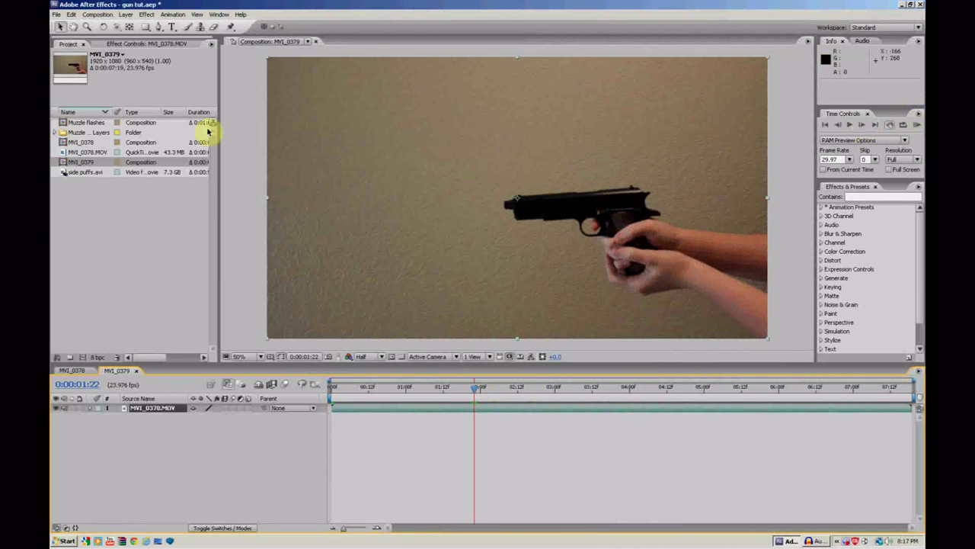
left_click(860, 126)
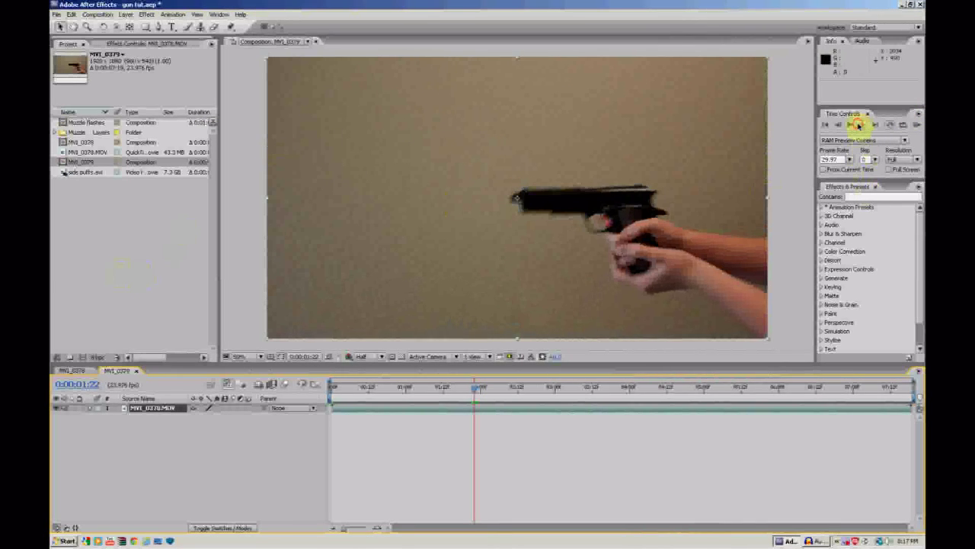
left_click(843, 126)
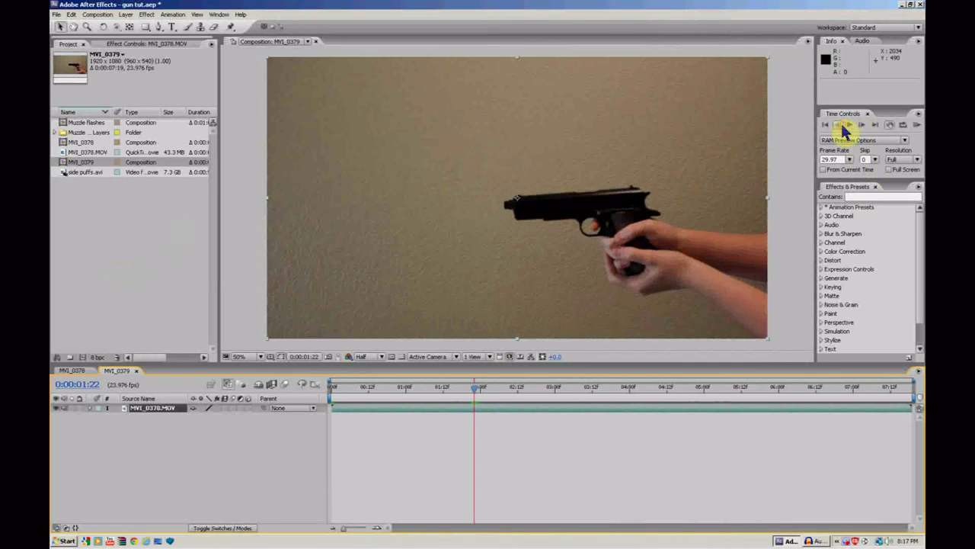
left_click(861, 125)
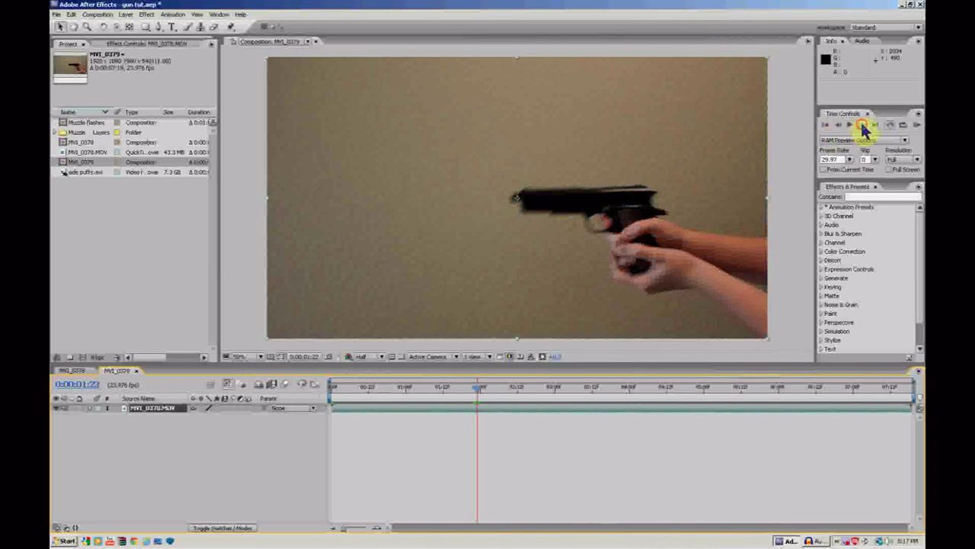
left_click(659, 481)
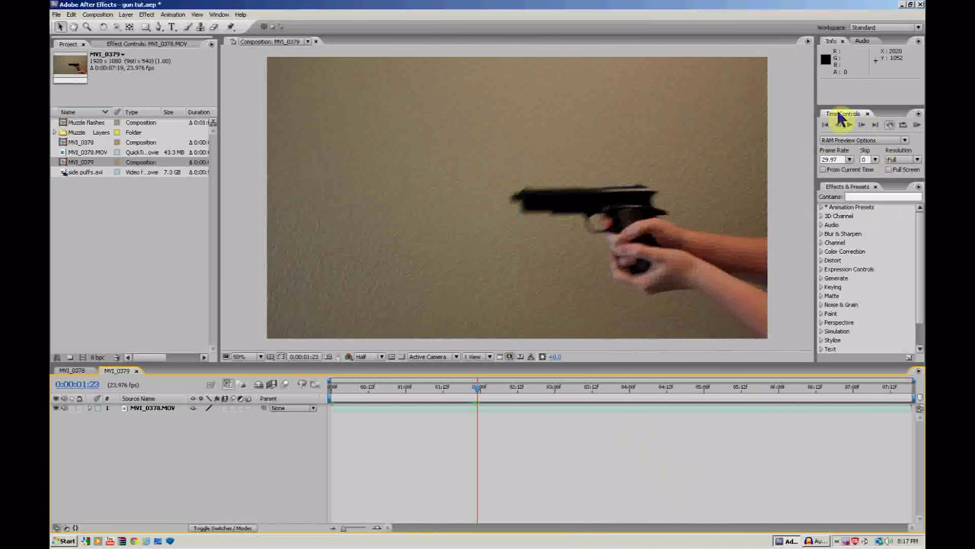
left_click(842, 125)
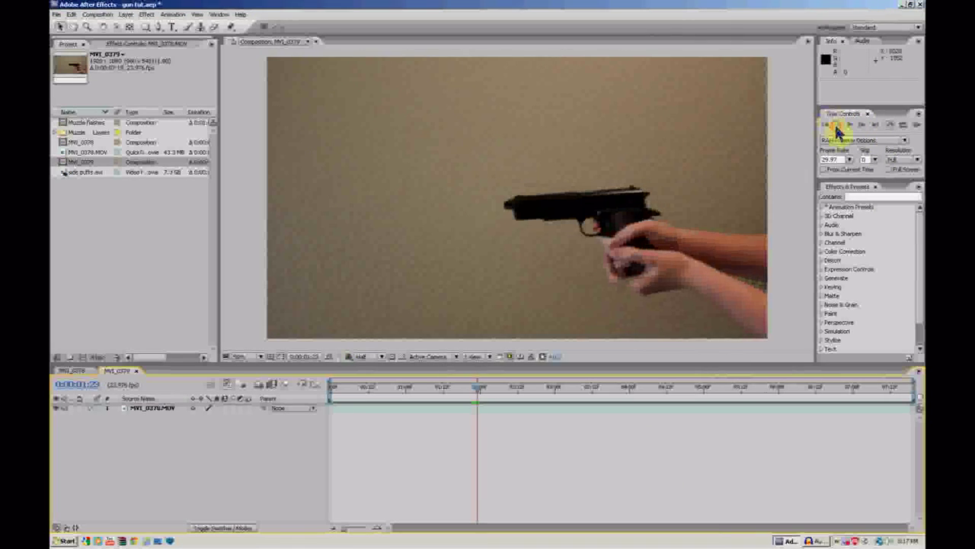
Browse the images in the muzzle flashes layers folder and place the New Layer#5 flash into the composition near the gun
left_click(56, 132)
left_click(97, 172)
left_click(103, 204)
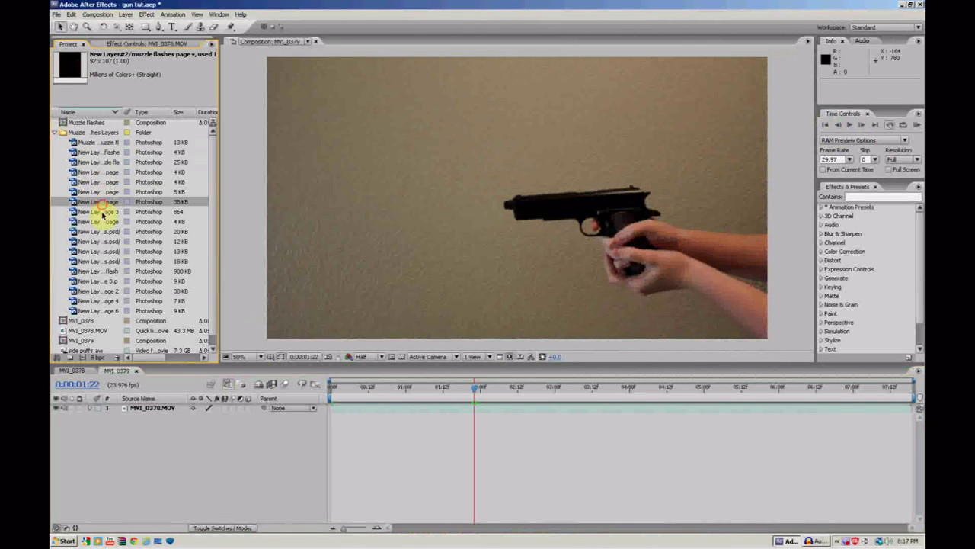
left_click(102, 223)
left_click(104, 243)
left_click_drag(74, 242, 488, 239)
left_click(90, 242)
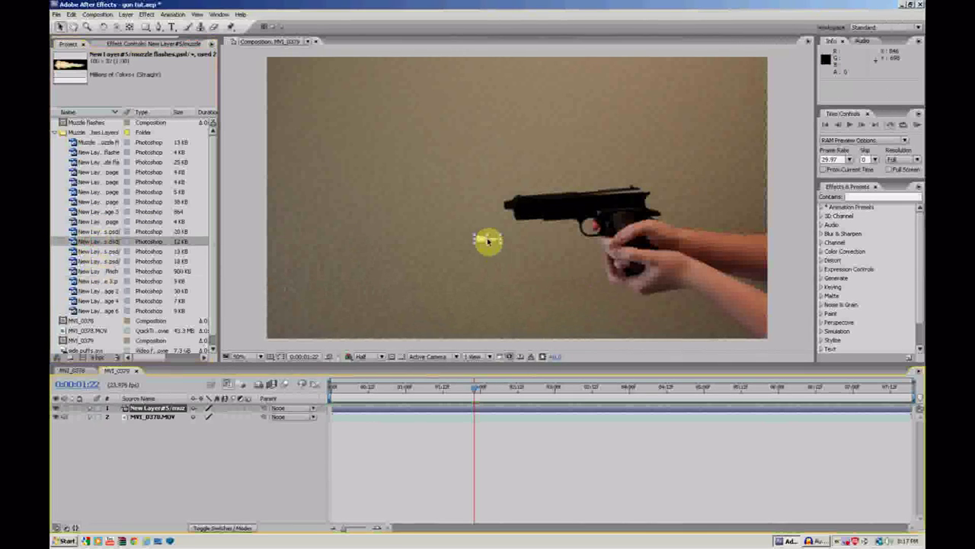
Scale the muzzle flash layer up to 631% and rotate it so its narrow end points away from the gun
key("s")
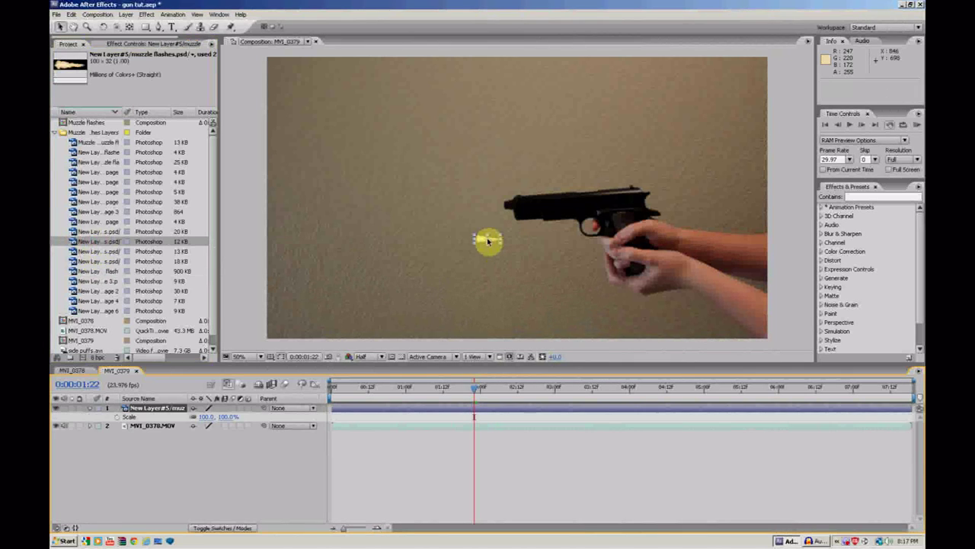
left_click(128, 417)
left_click_drag(221, 416, 305, 406)
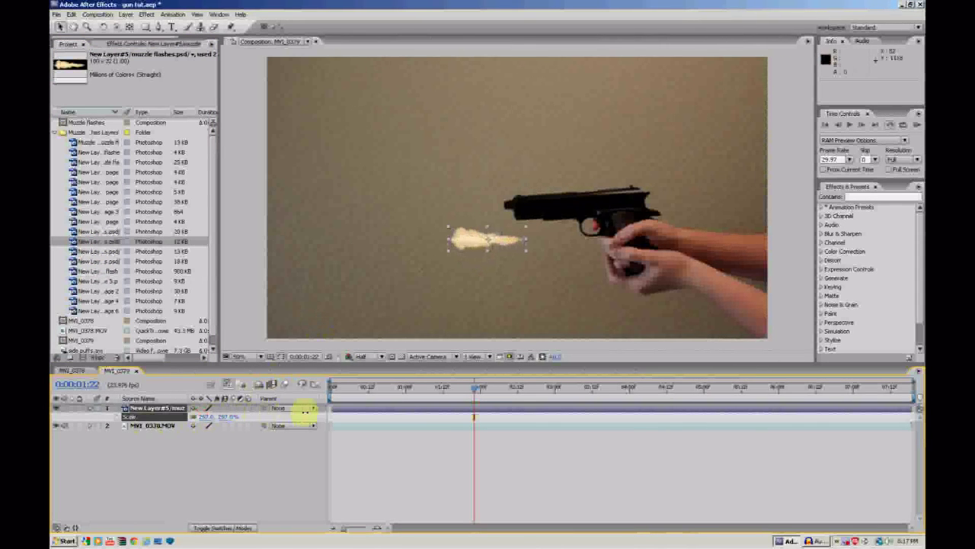
key("r")
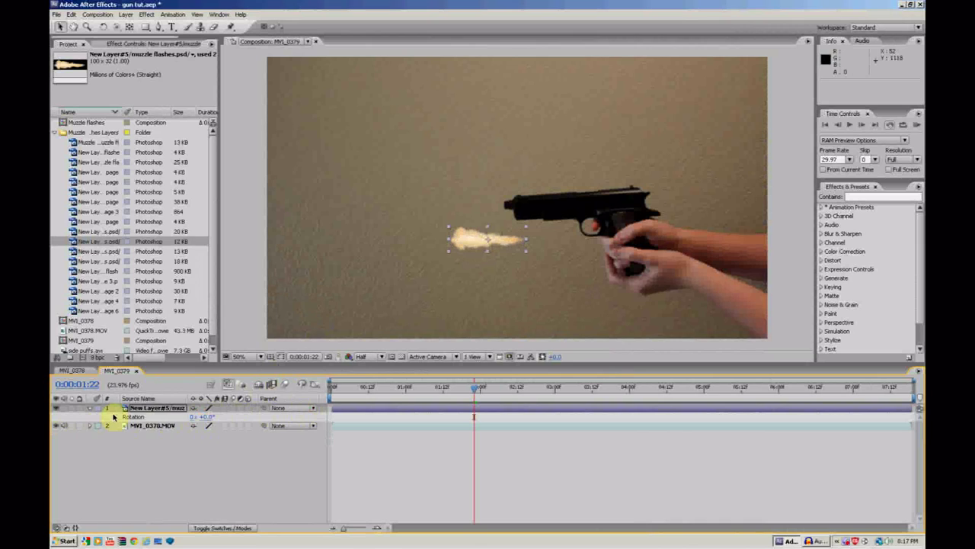
left_click_drag(206, 417, 299, 416)
key("s")
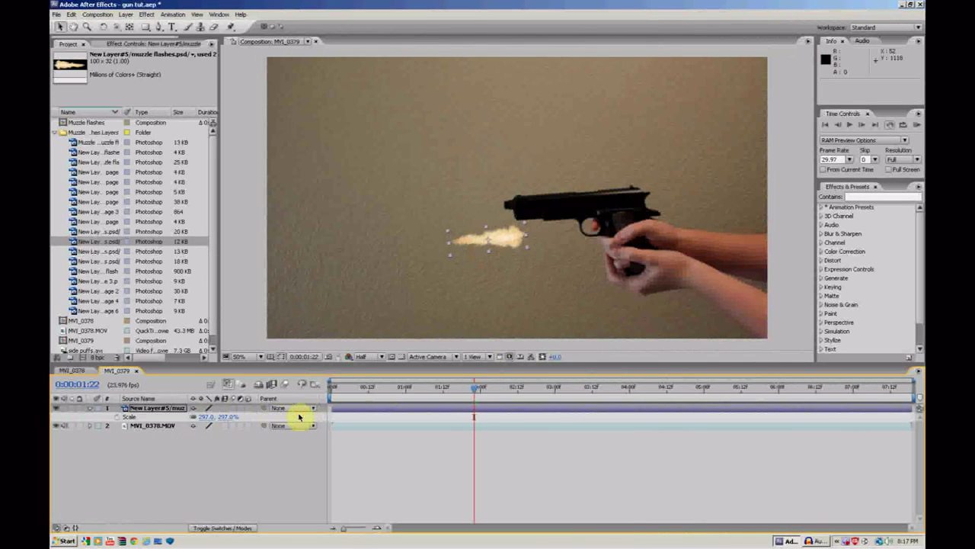
left_click_drag(201, 417, 363, 398)
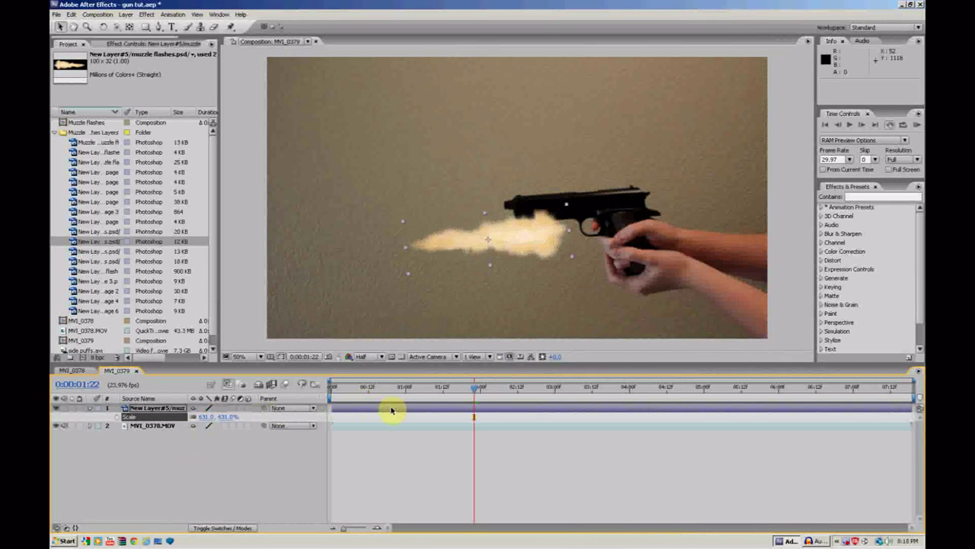
Split the muzzle flash layer at 0:00:01:22 and delete the portion before that frame
key("ctrl+shift+d")
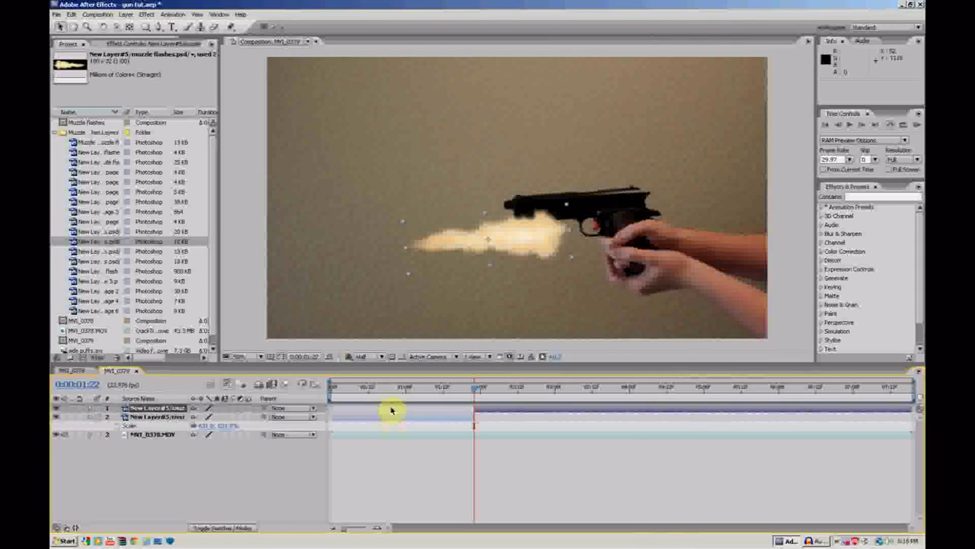
left_click(462, 415)
key("Delete")
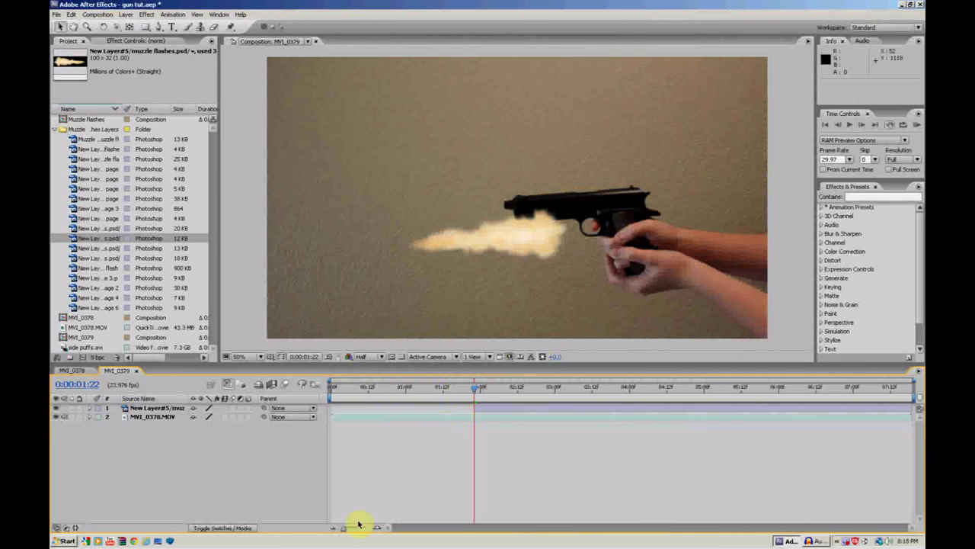
Split the muzzle flash layer at 0:00:01:23 and delete the portion after it, keeping a single frame
left_click_drag(346, 527, 366, 527)
left_click_drag(622, 390, 658, 405)
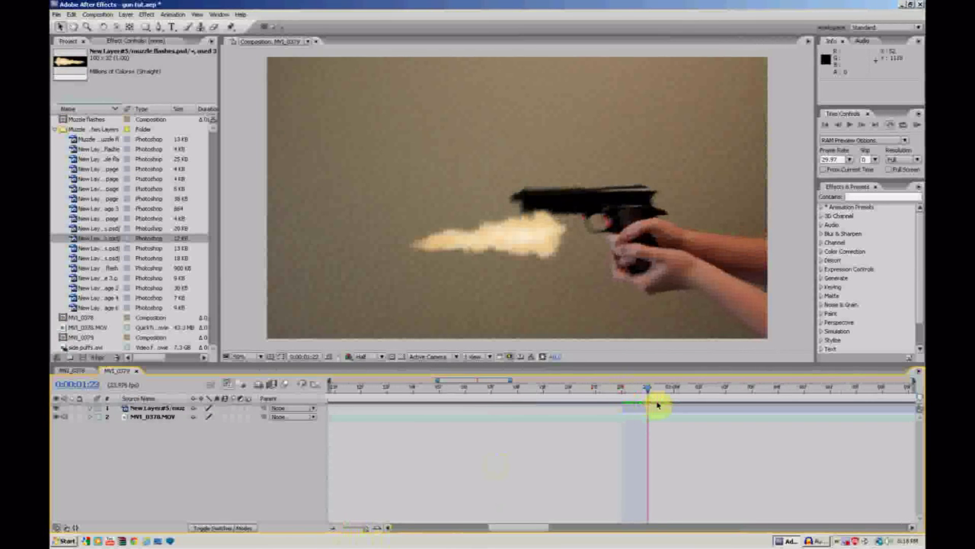
left_click(658, 406)
key("ctrl+shift+d")
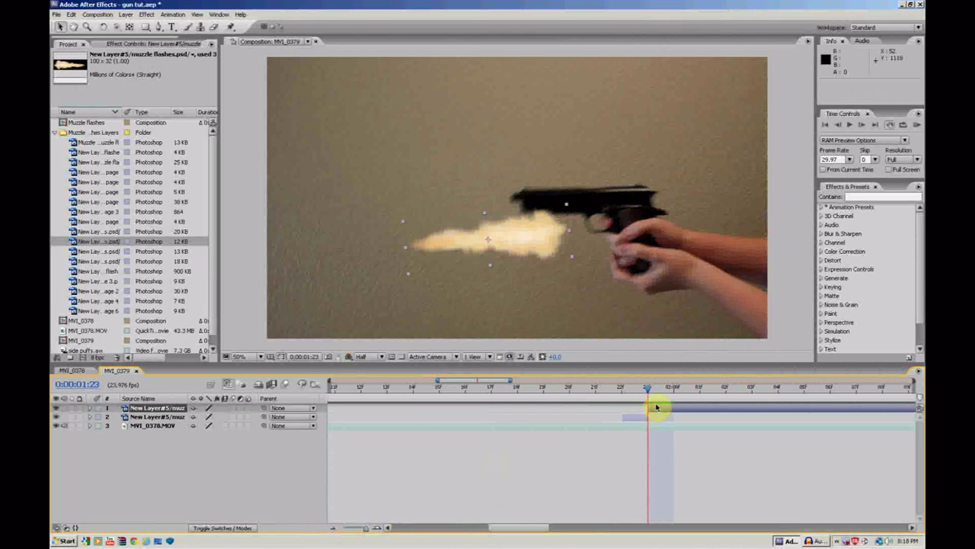
key("Delete")
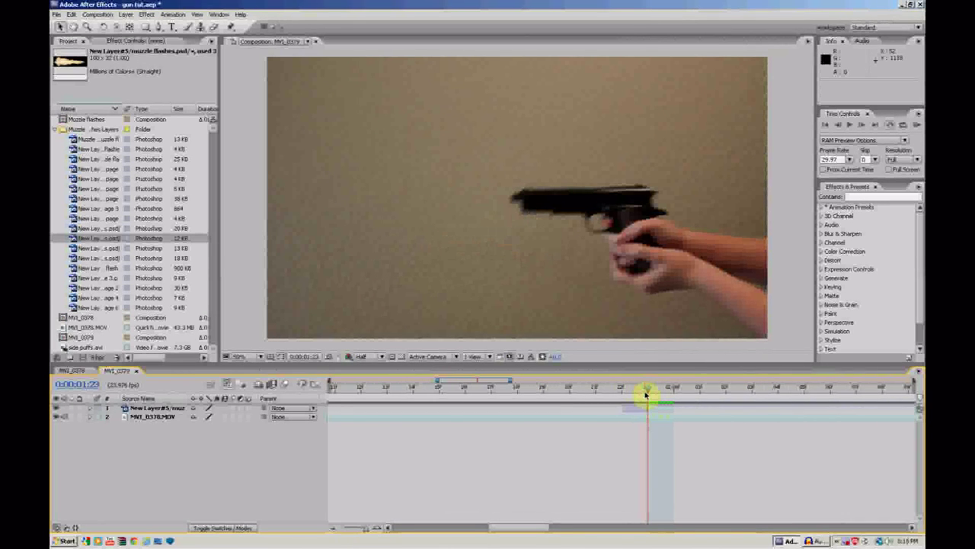
At 0:00:01:22, move the muzzle flash to the tip of the barrel at about 628, 612 and fine-tune its rotation
left_click_drag(647, 392, 632, 394)
left_click(634, 412)
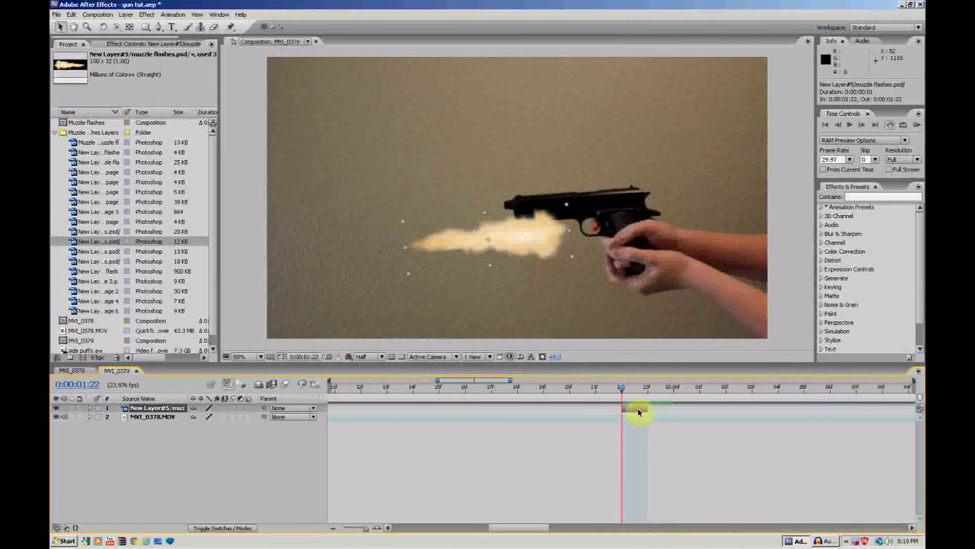
left_click_drag(534, 225, 475, 211)
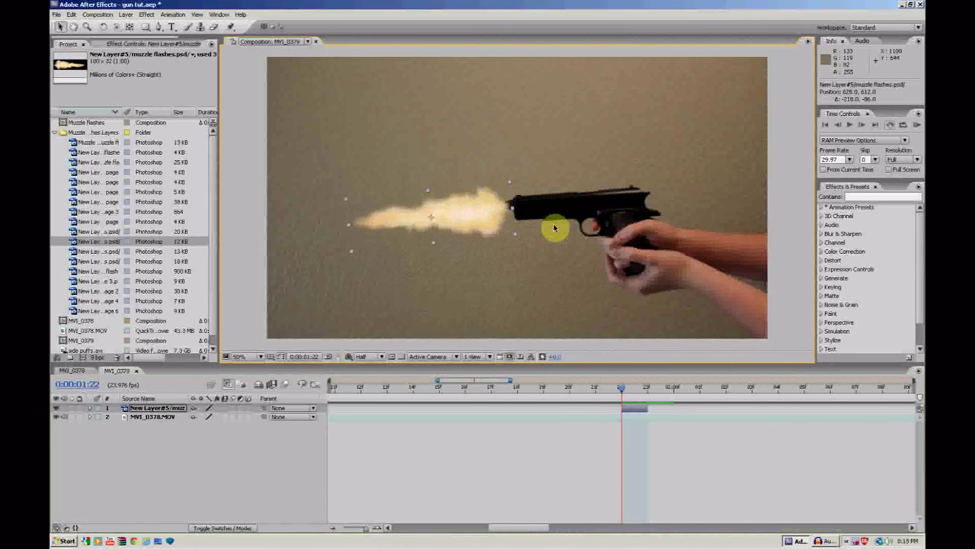
key("r")
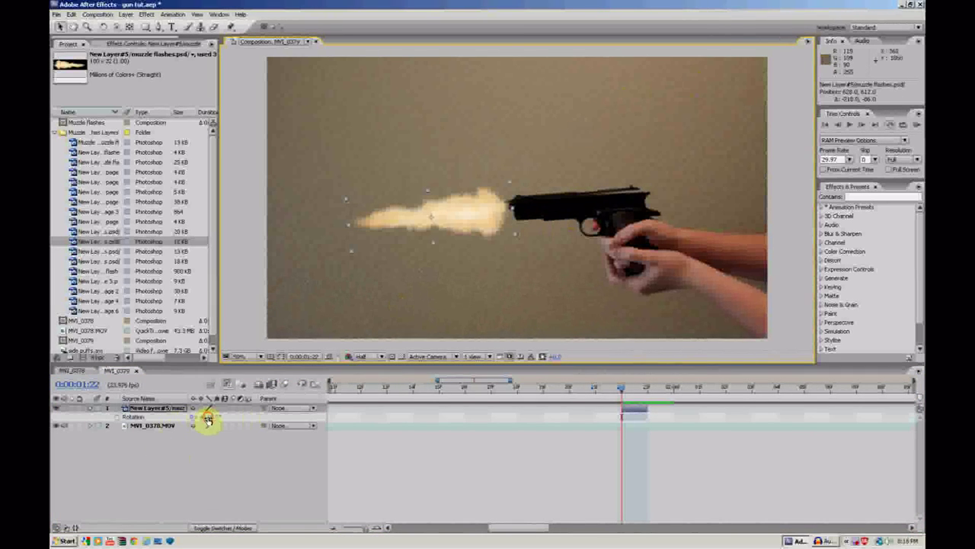
left_click_drag(208, 419, 207, 417)
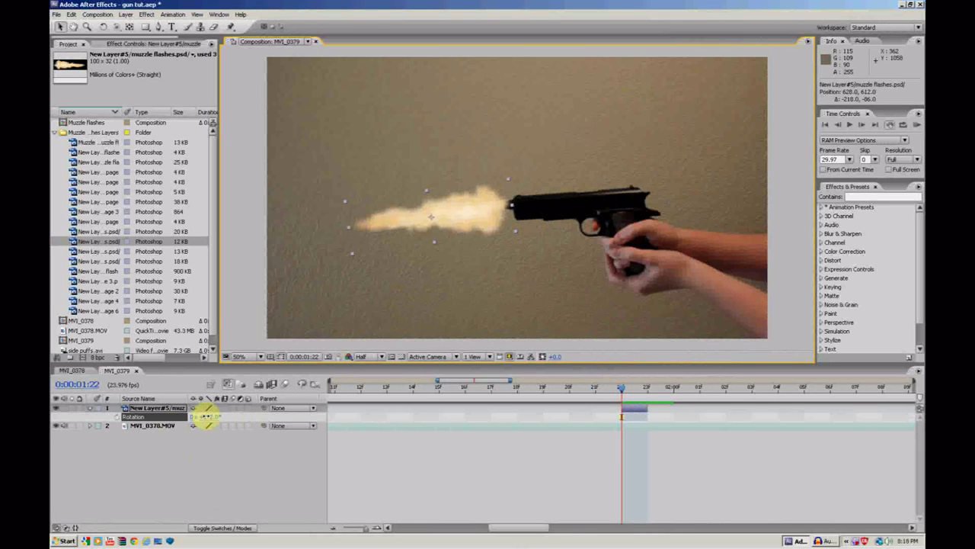
Scale the muzzle flash down to 597% and nudge it against the barrel tip at about 640, 616
key("s")
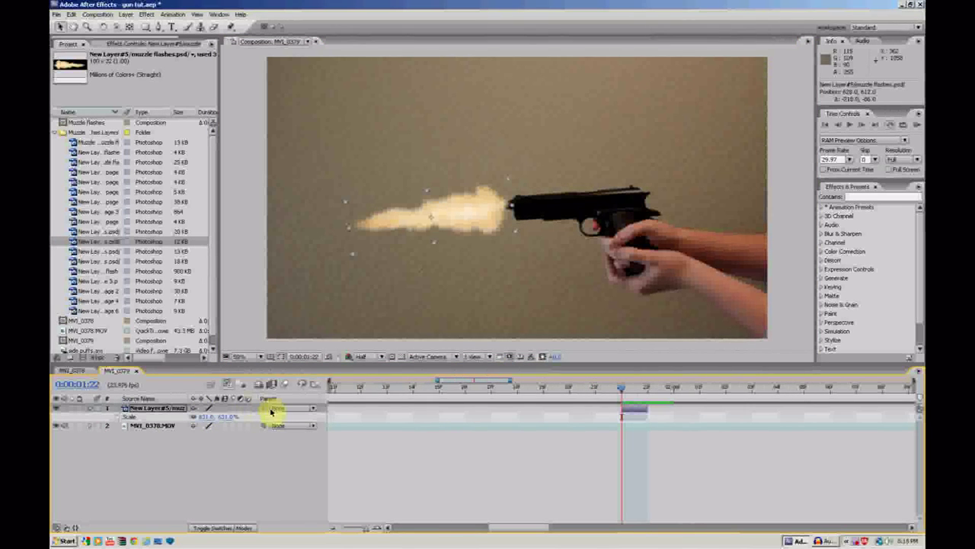
left_click_drag(199, 420, 174, 407)
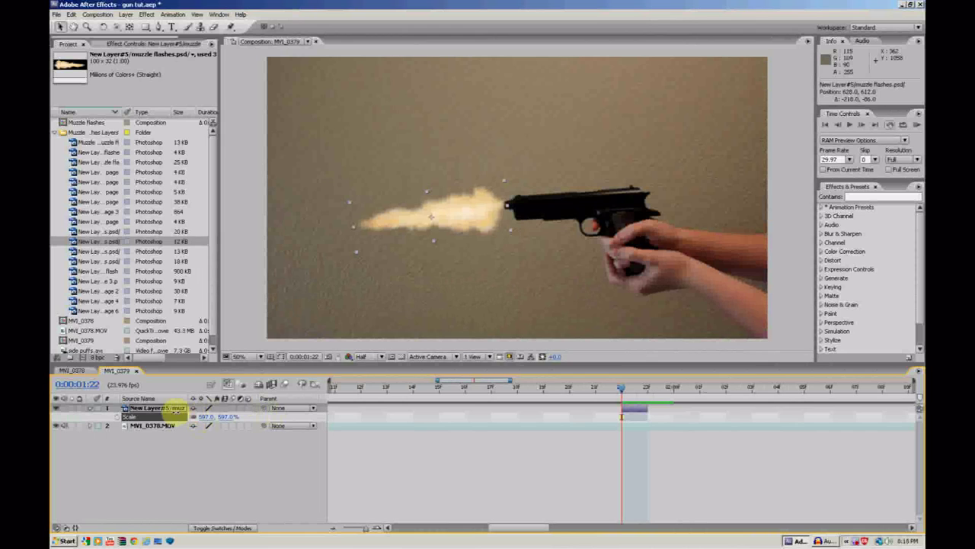
left_click(464, 216)
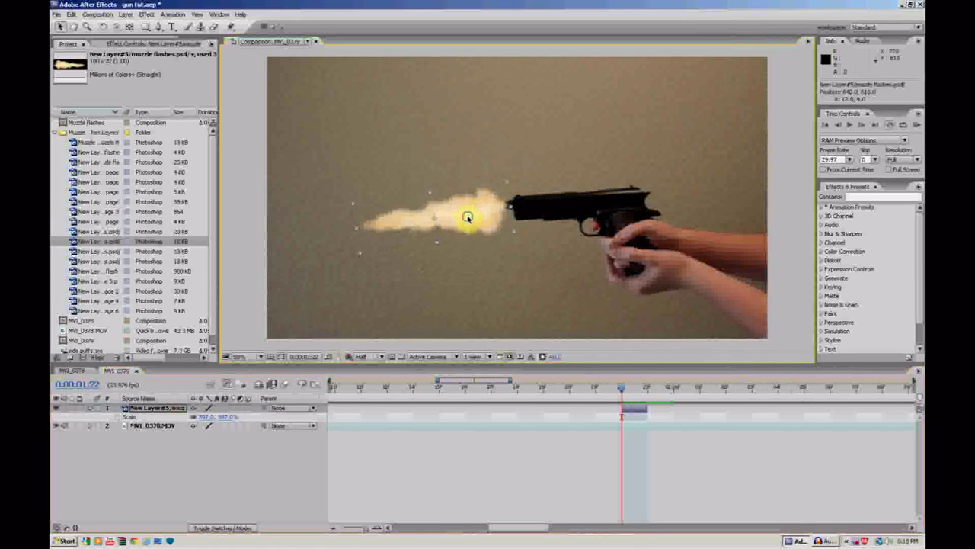
Set the muzzle flash layer's blending mode to Screen and the composition preview resolution to Full
right_click(468, 217)
mouse_move(527, 304)
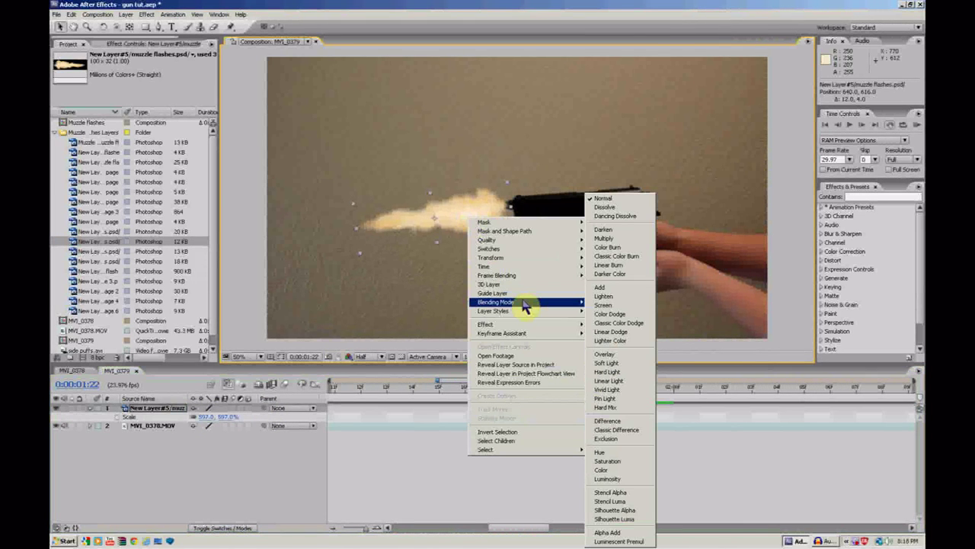
left_click(604, 304)
left_click(673, 450)
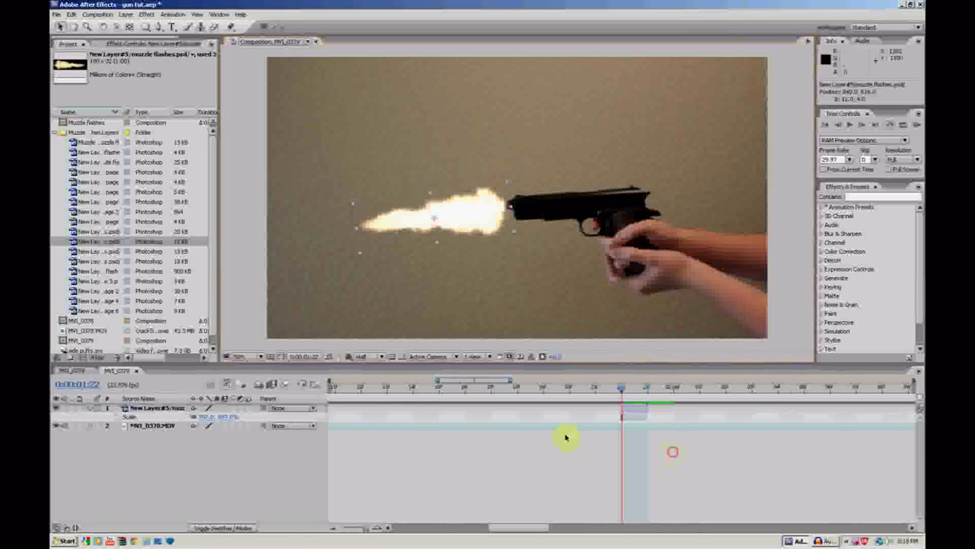
left_click(361, 356)
left_click(368, 371)
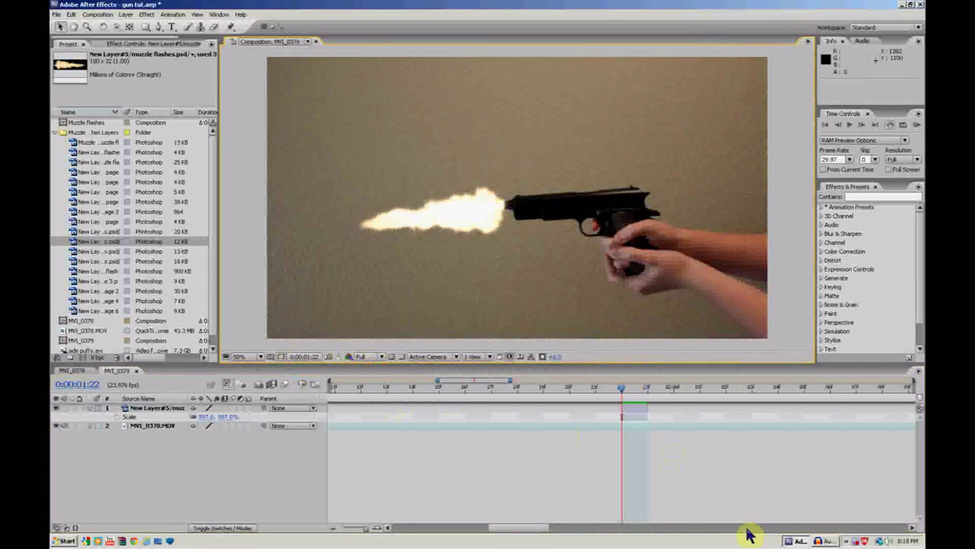
Lower the composition preview resolution to Half and collapse the muzzle flash layer's properties
left_click(374, 357)
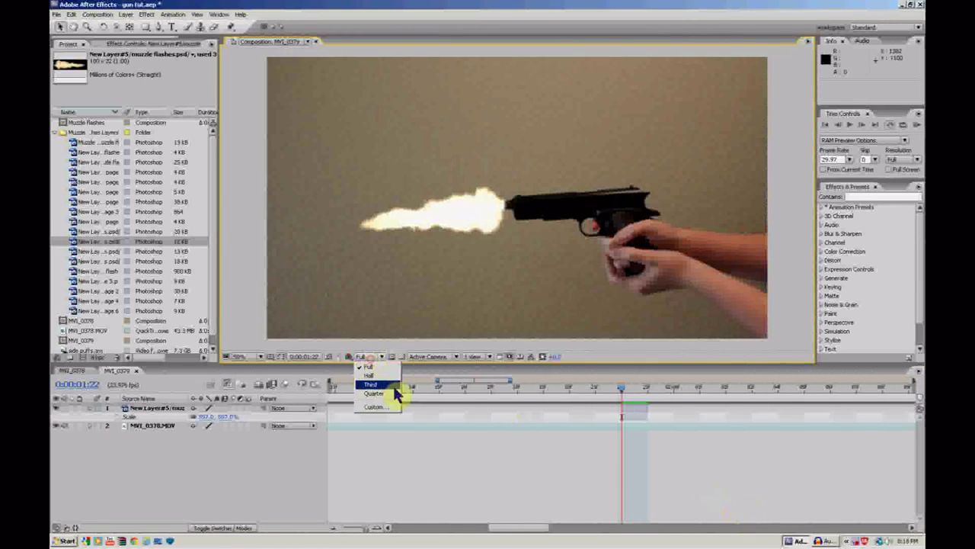
left_click(385, 380)
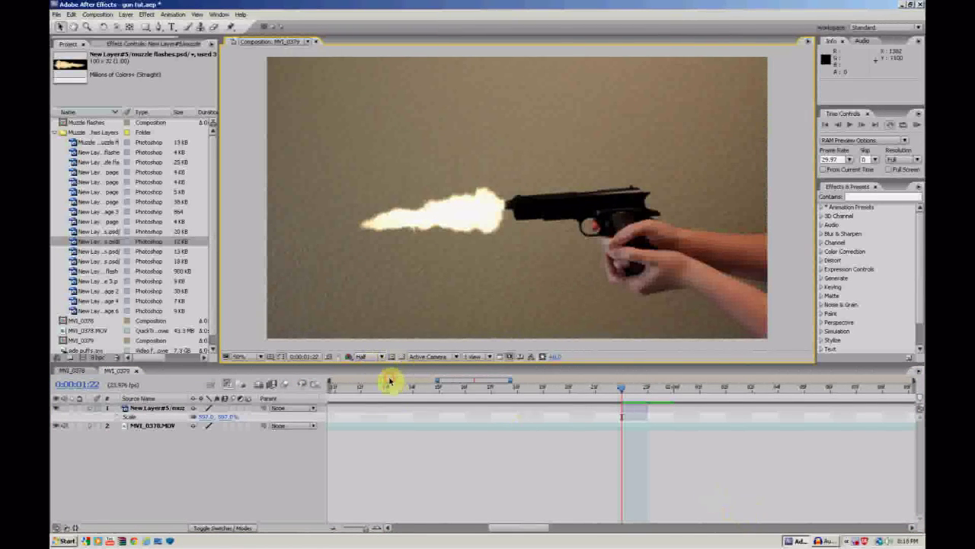
left_click(92, 409)
Duplicate the MVI_0378.MOV layer, split the copy at 0:00:01:22 and delete the portion before it
left_click_drag(367, 528, 345, 528)
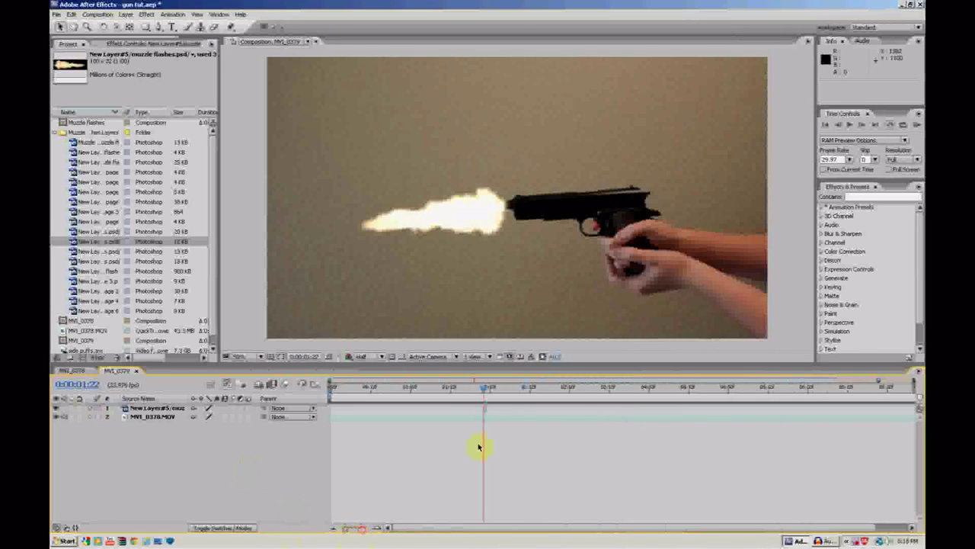
left_click(489, 418)
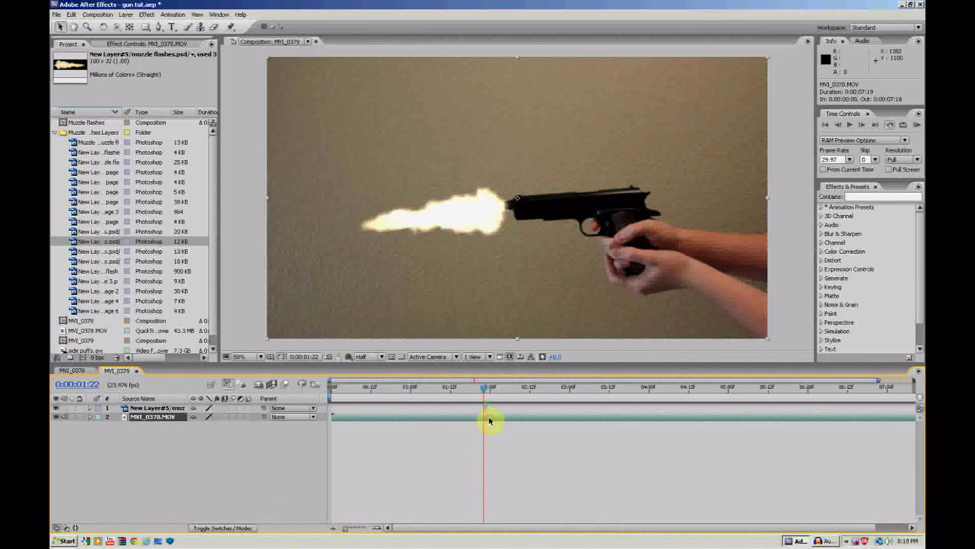
key("ctrl+d")
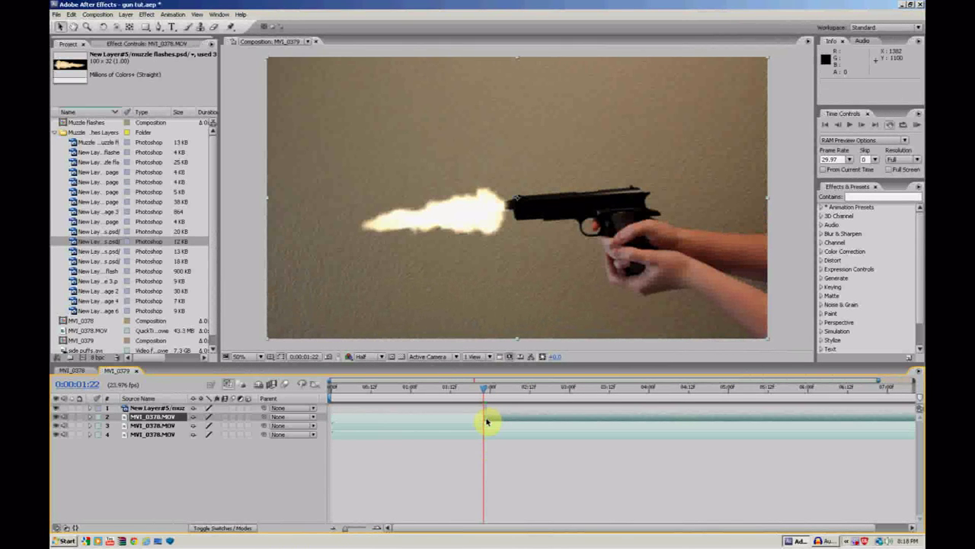
key("ctrl+shift+d")
key("Delete")
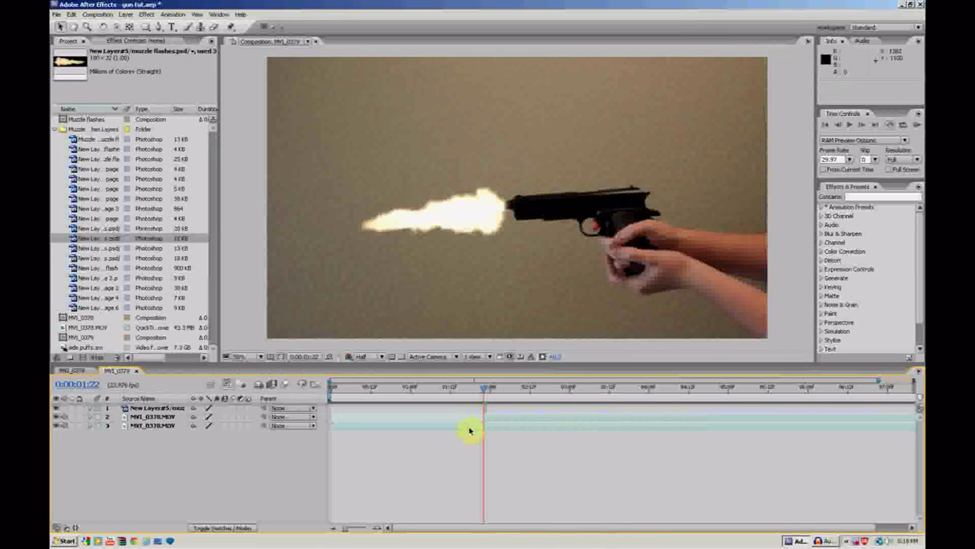
Split the duplicated footage layer at 0:00:02:00 and delete the portion after it, keeping two frames
left_click_drag(353, 529, 387, 530)
left_click_drag(607, 393, 661, 393)
left_click(665, 417)
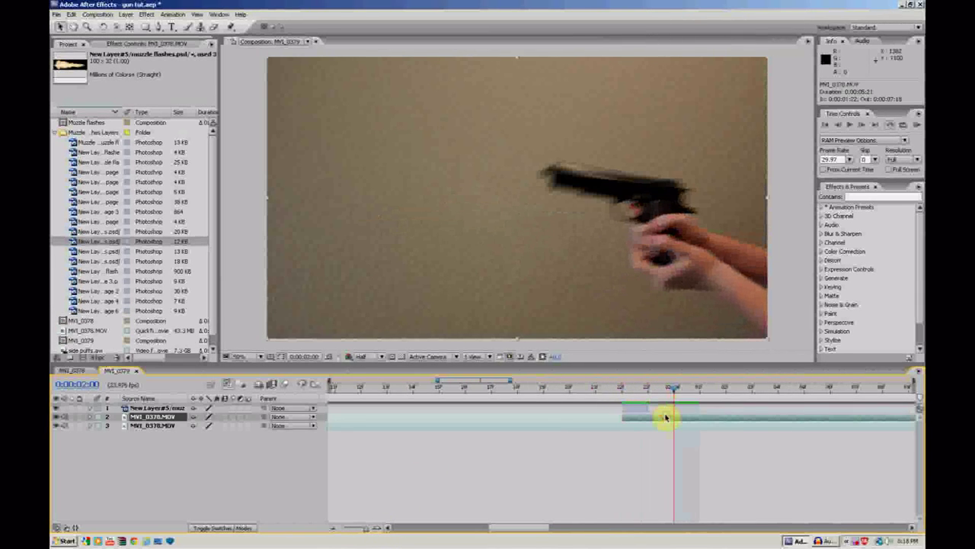
key("ctrl+shift+d")
key("Delete")
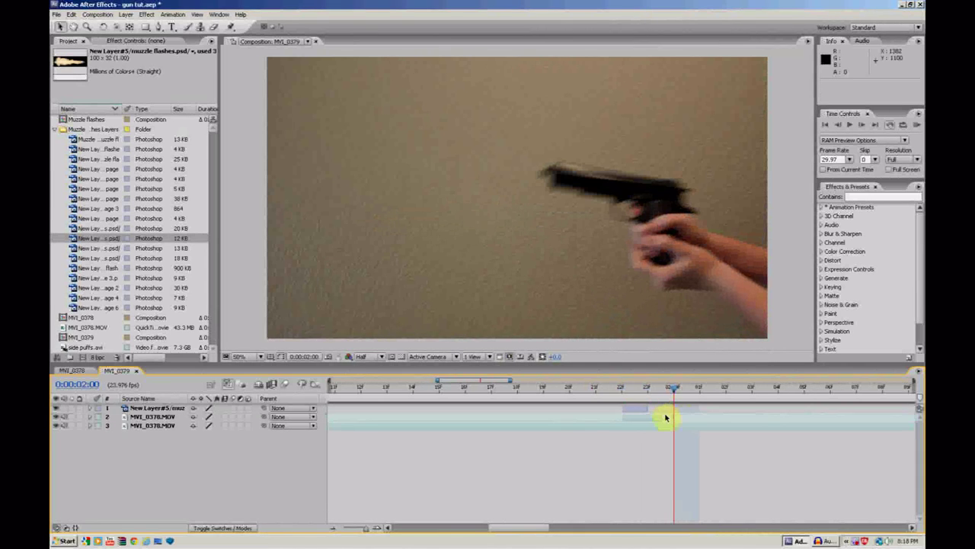
At 0:00:01:22, set the two-frame footage layer's blending mode to Add
left_click_drag(670, 389, 631, 387)
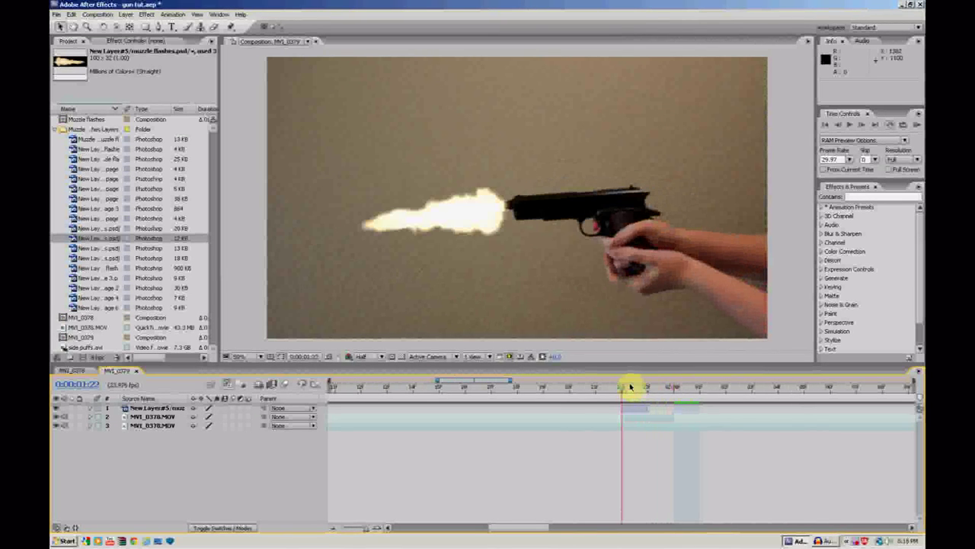
left_click(643, 418)
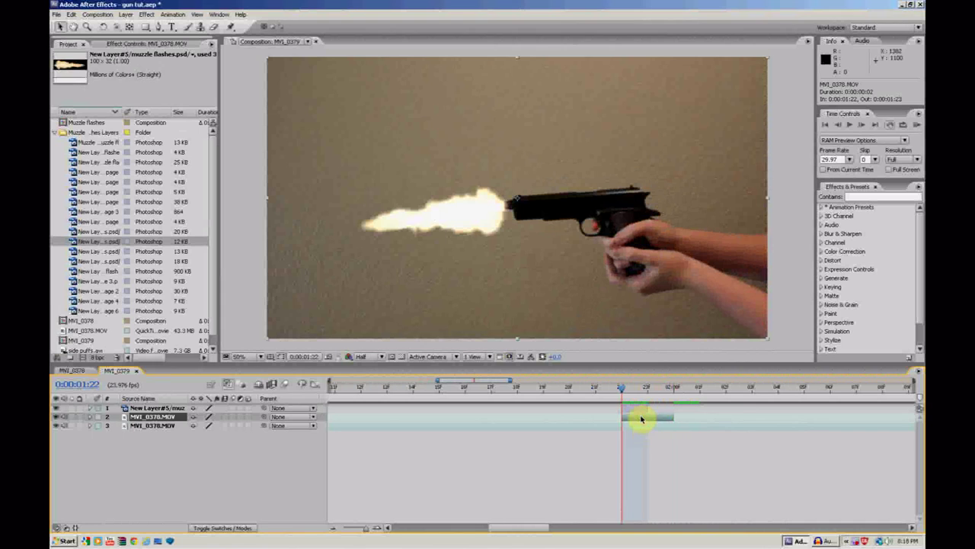
right_click(642, 418)
mouse_move(702, 387)
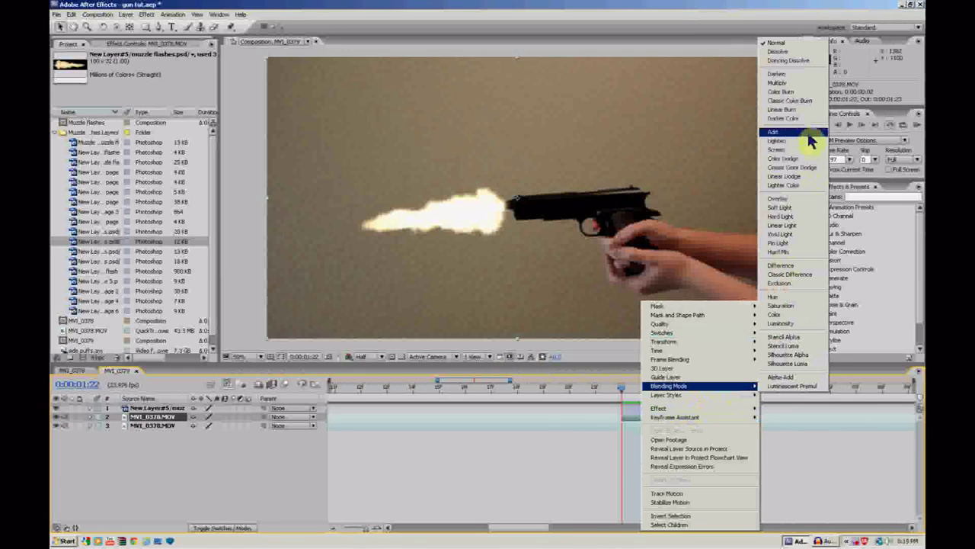
left_click(808, 135)
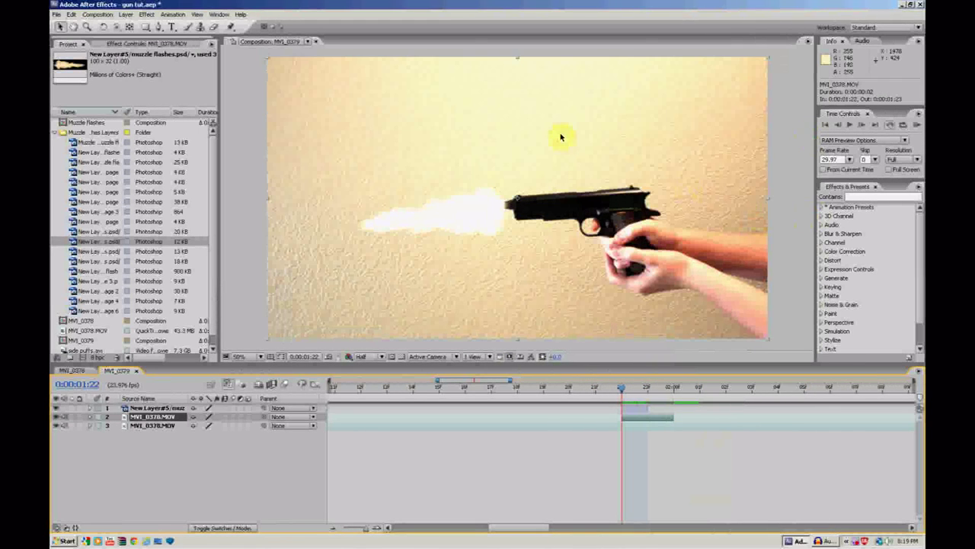
With the Pen tool, draw a closed, roughly round mask on the two-frame footage layer around the muzzle flash, from the barrel tip past the frame edge
scroll(479, 100, "down", 1)
left_click(158, 28)
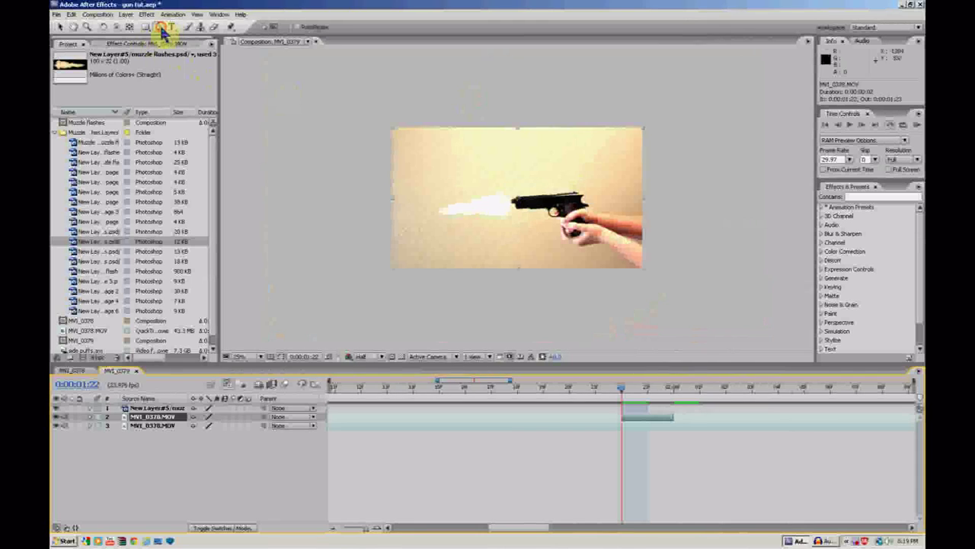
left_click(158, 29)
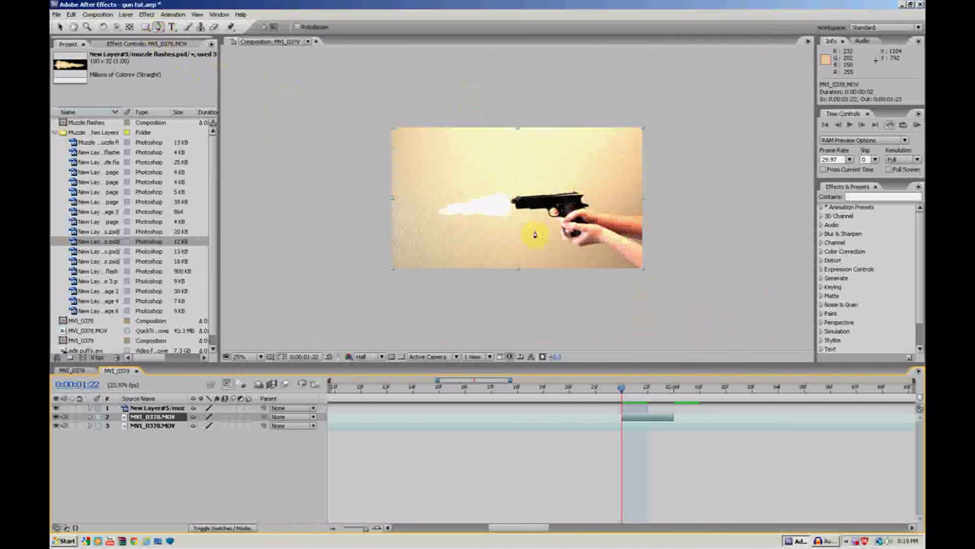
left_click(488, 261)
left_click(500, 164)
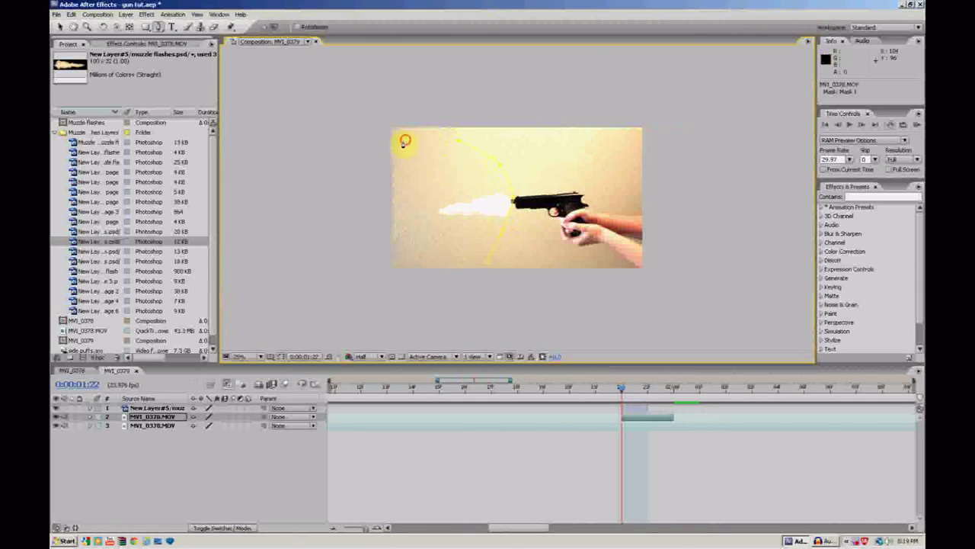
left_click(368, 177)
left_click(425, 245)
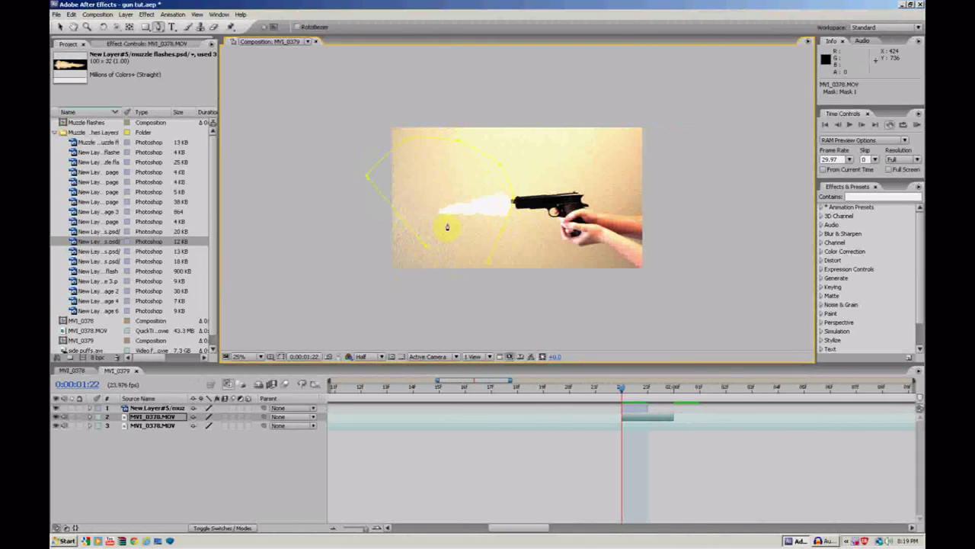
left_click(365, 220)
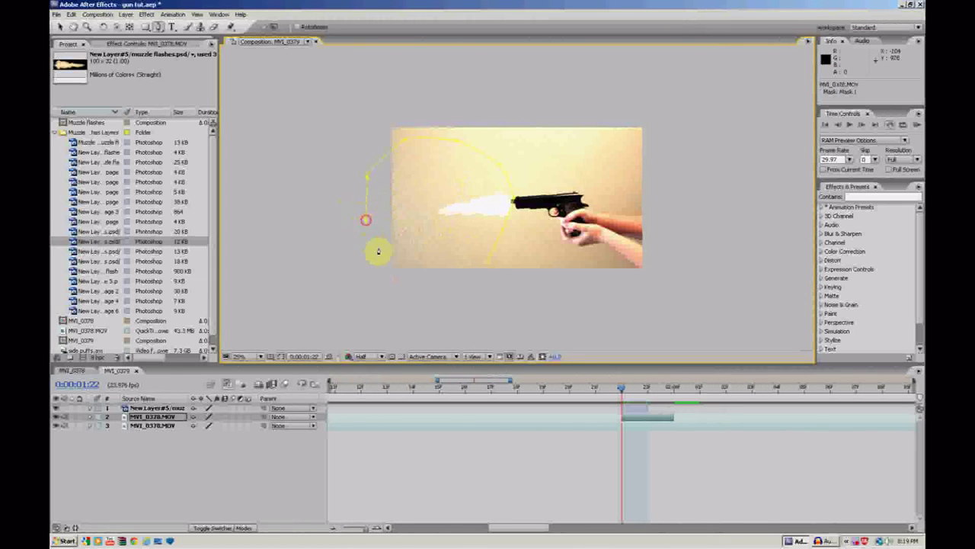
left_click(387, 256)
left_click(452, 272)
left_click(461, 272)
left_click(484, 268)
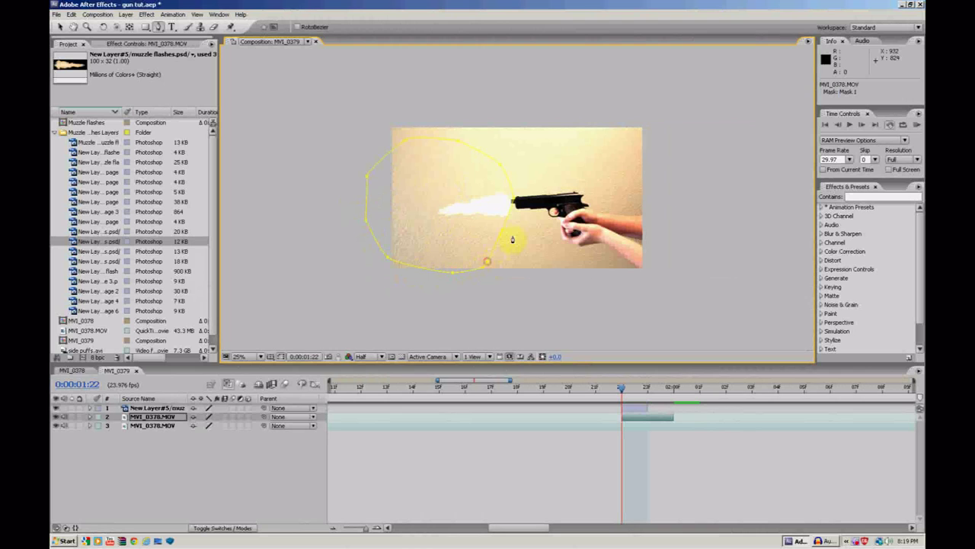
Draw a second closed mask on the same layer along the forearms, hands and rear of the pistol
left_click(639, 219)
left_click(612, 218)
left_click(589, 214)
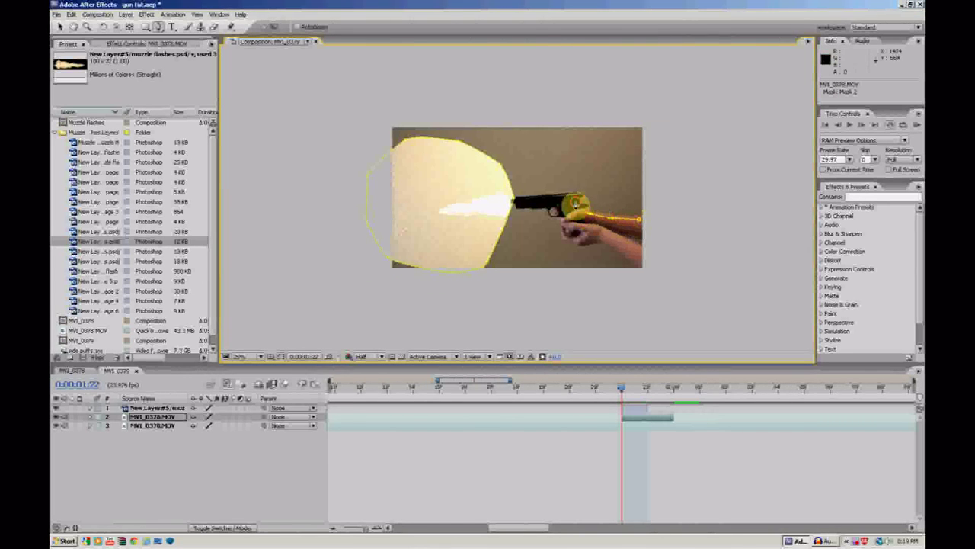
left_click(572, 198)
left_click(561, 196)
left_click(544, 200)
left_click(564, 209)
left_click(577, 225)
left_click(608, 243)
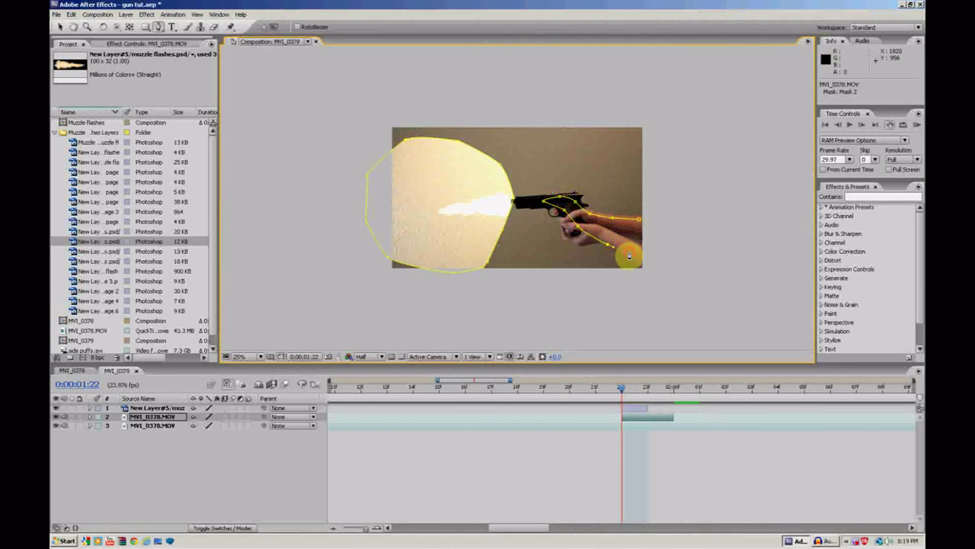
left_click(629, 251)
left_click(638, 220)
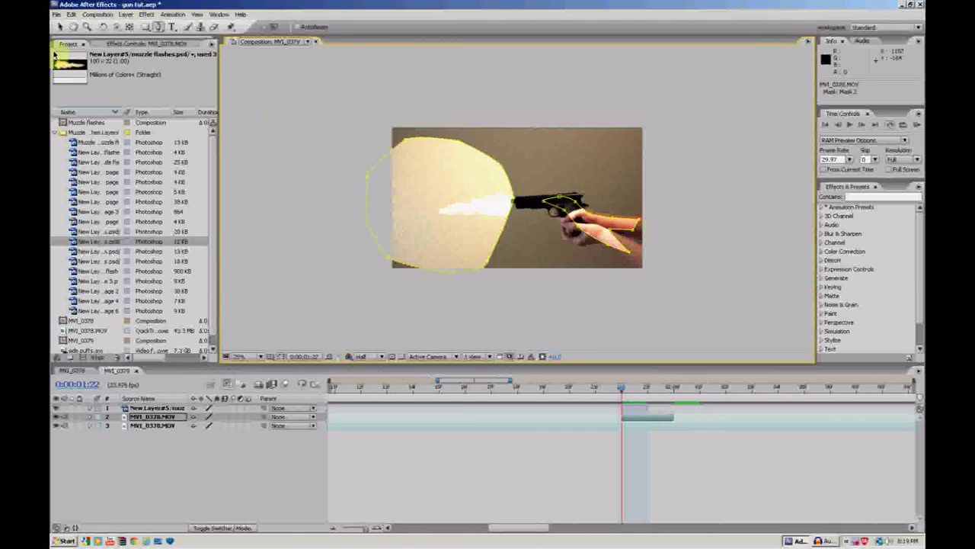
Feather Mask 1 around the flash to 1000 pixels and soften the edges of Mask 2 over the arms
left_click(61, 28)
key("f")
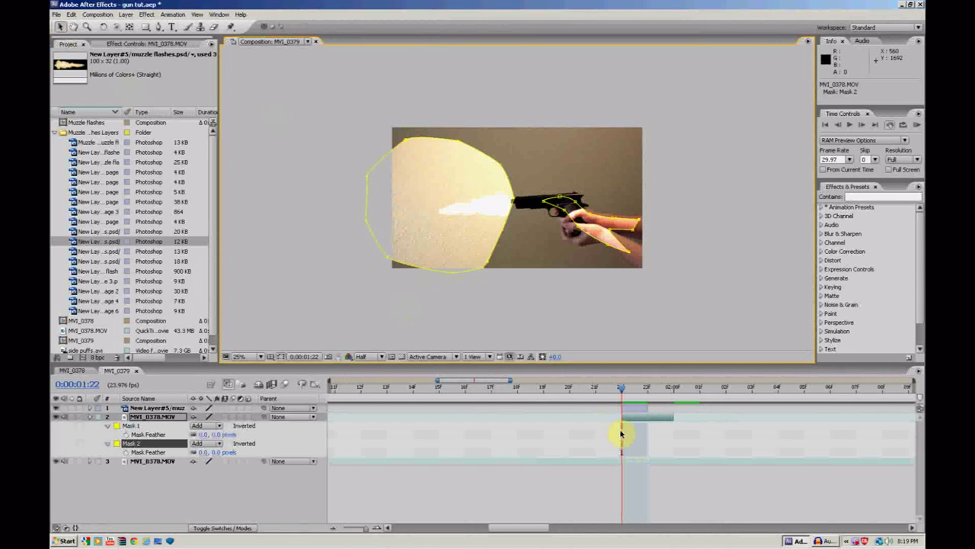
left_click_drag(204, 435, 922, 420)
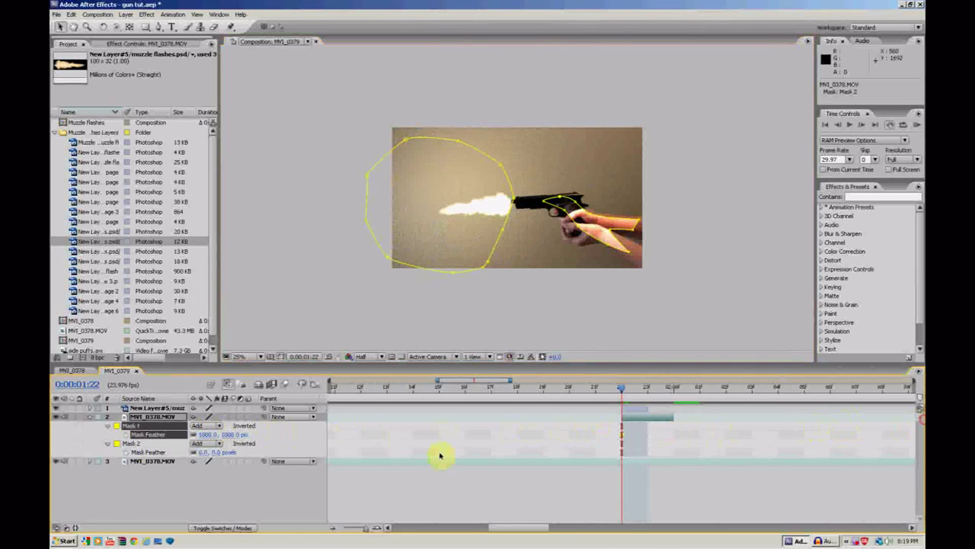
left_click_drag(204, 451, 381, 447)
Add an opacity keyframe of 100% to the masked two-frame footage layer at 0:00:01:22
key("t")
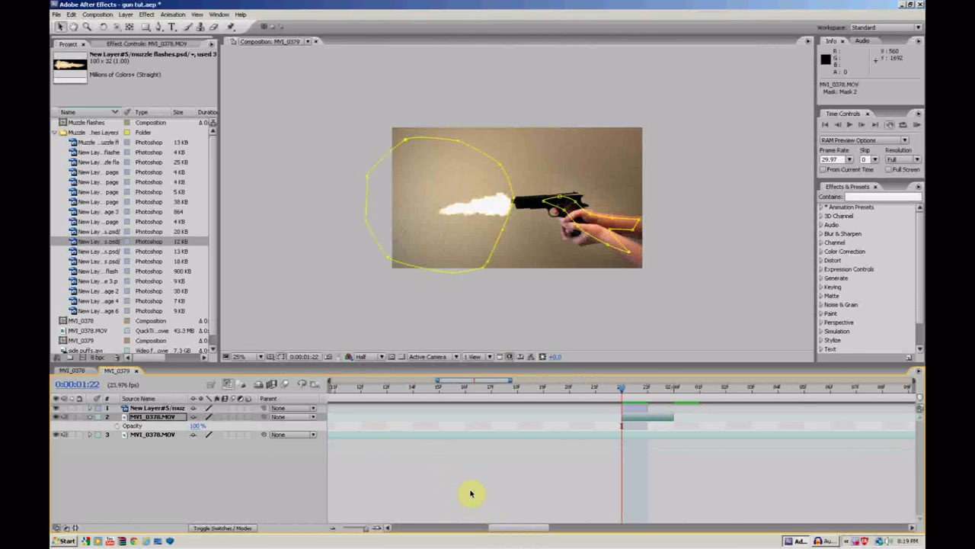
left_click(175, 425)
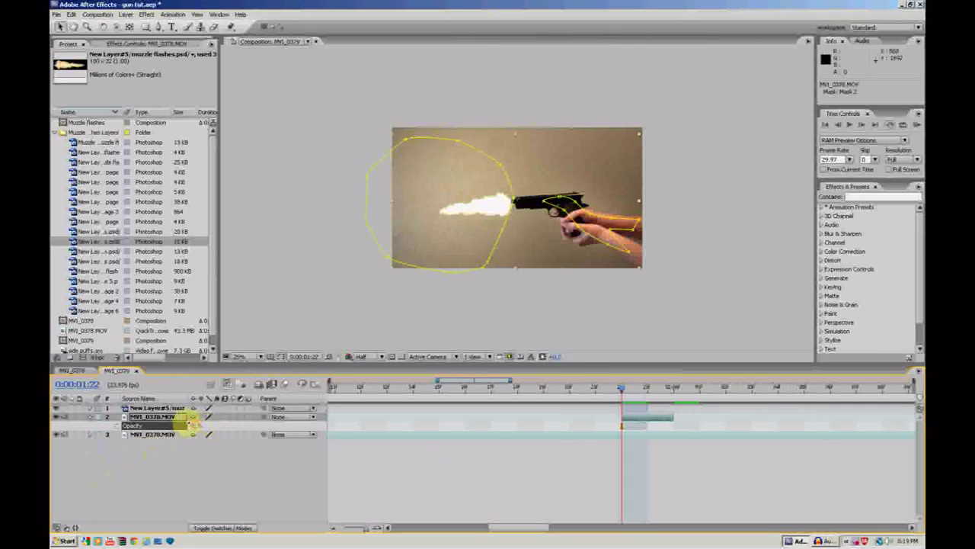
left_click(333, 418)
left_click(696, 487)
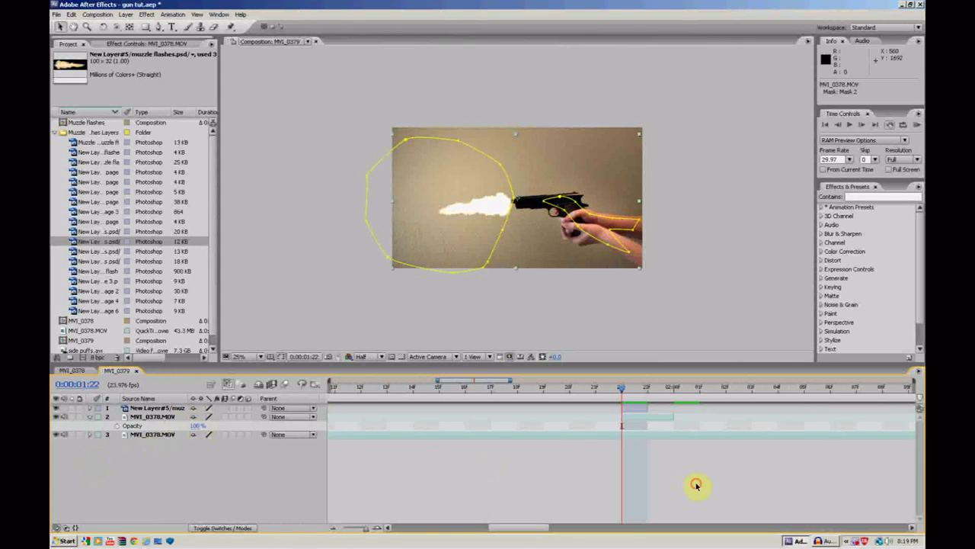
left_click(648, 418)
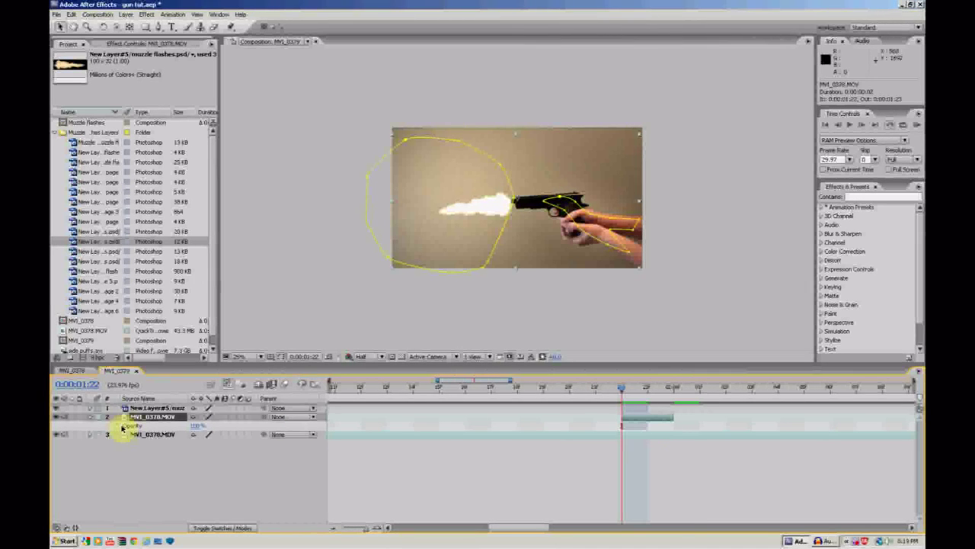
key("t")
key("t")
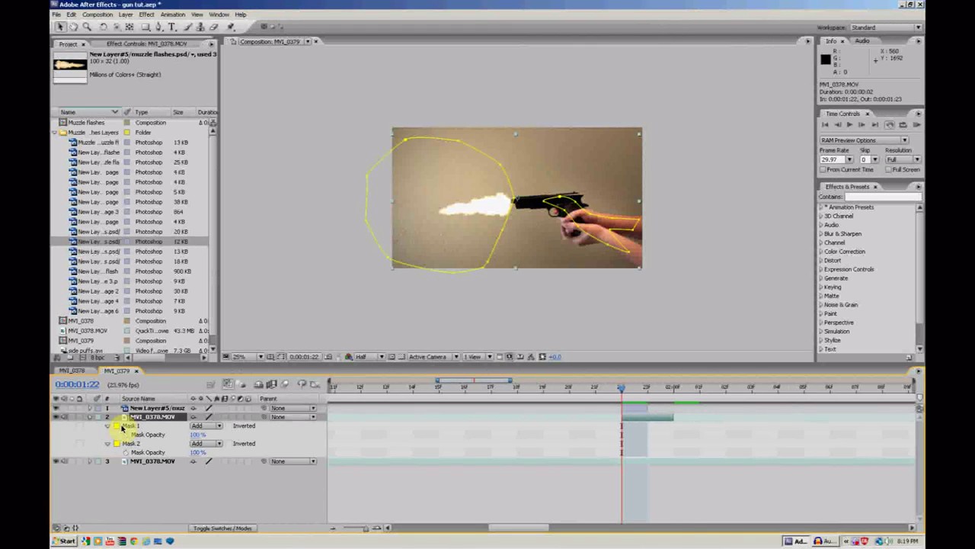
key("t")
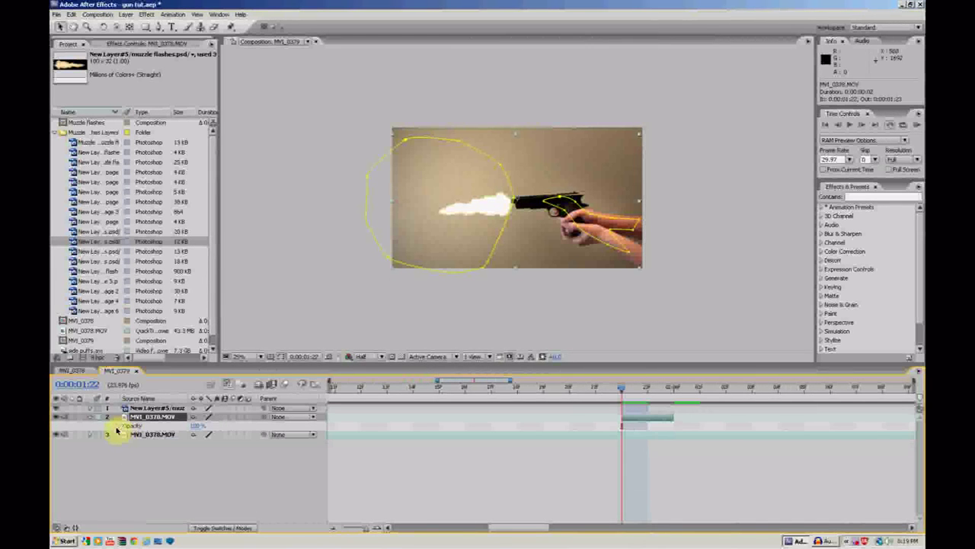
left_click(119, 425)
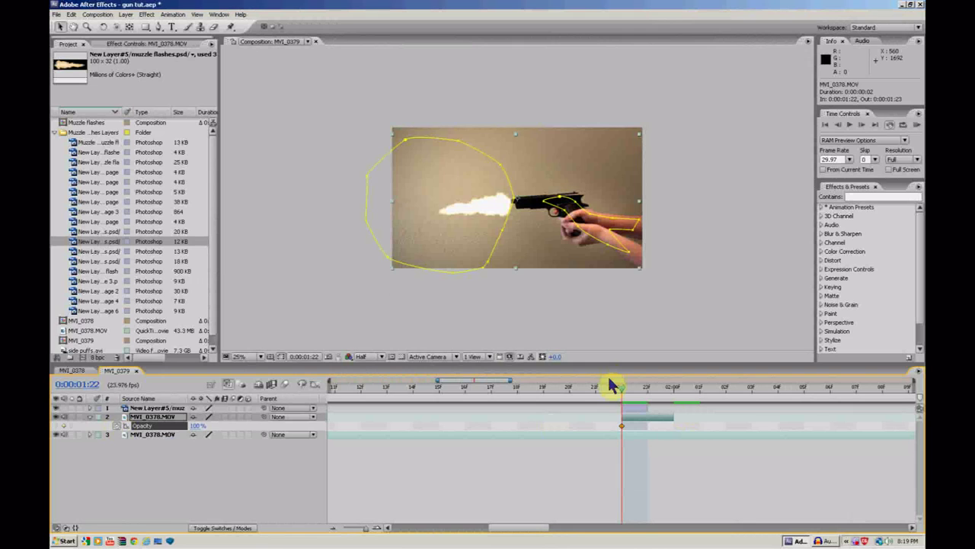
Set the masked footage layer's opacity to 0% at 0:00:02:00 so the light fades out
left_click_drag(609, 386, 673, 387)
left_click(199, 430)
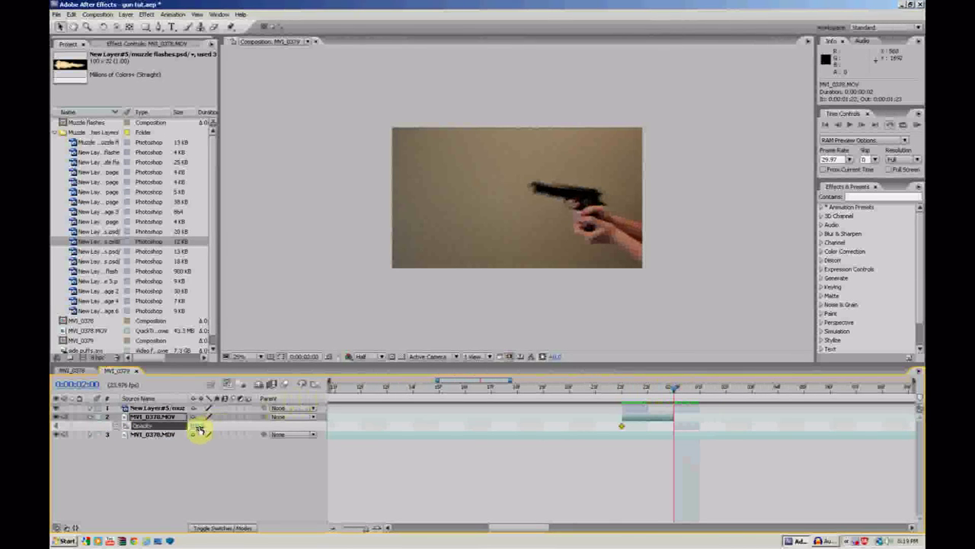
left_click(74, 424)
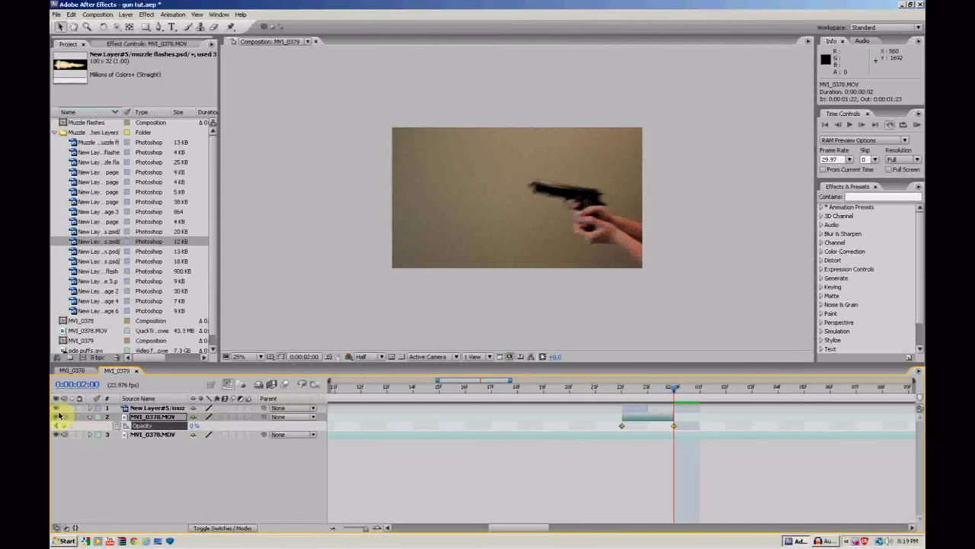
Preview the gunshot from 0:00:01:18 to check the flash and the fading light
left_click_drag(670, 388, 522, 389)
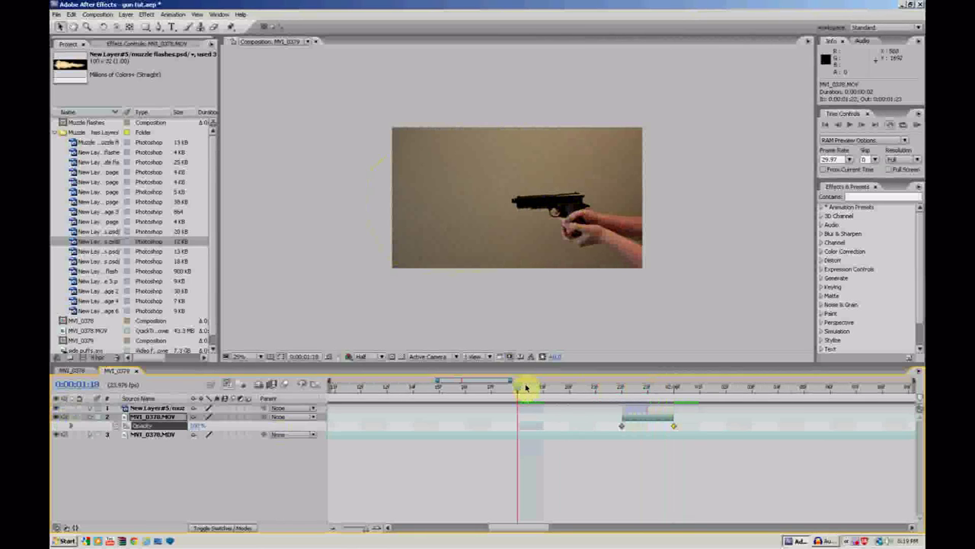
left_click(719, 472)
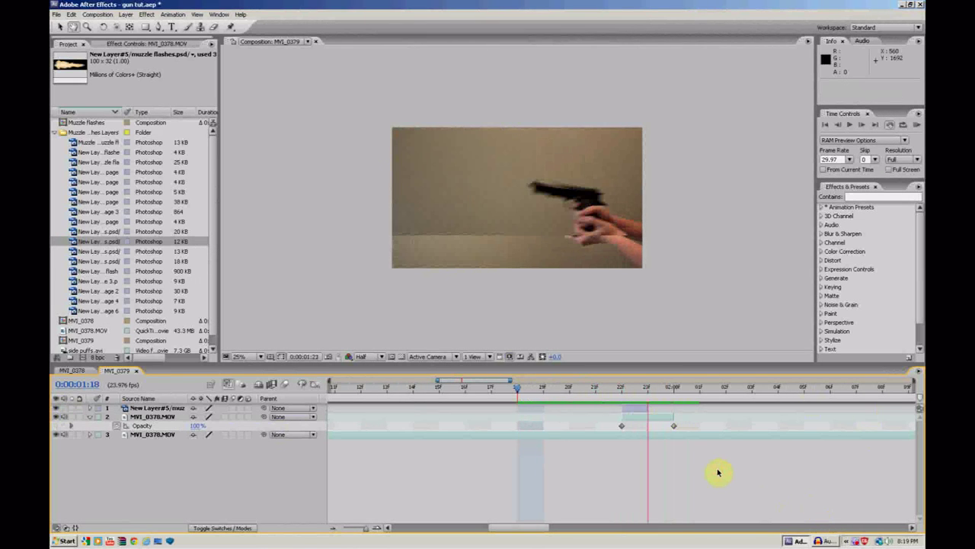
left_click(564, 390)
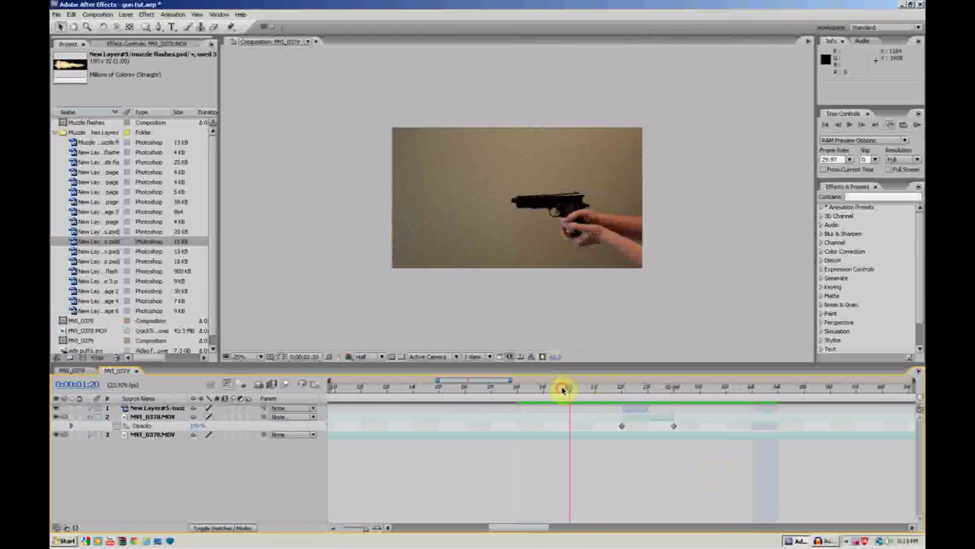
Play back the gunshot and return to the flash frame at 0:00:01:22
key("space")
key("space")
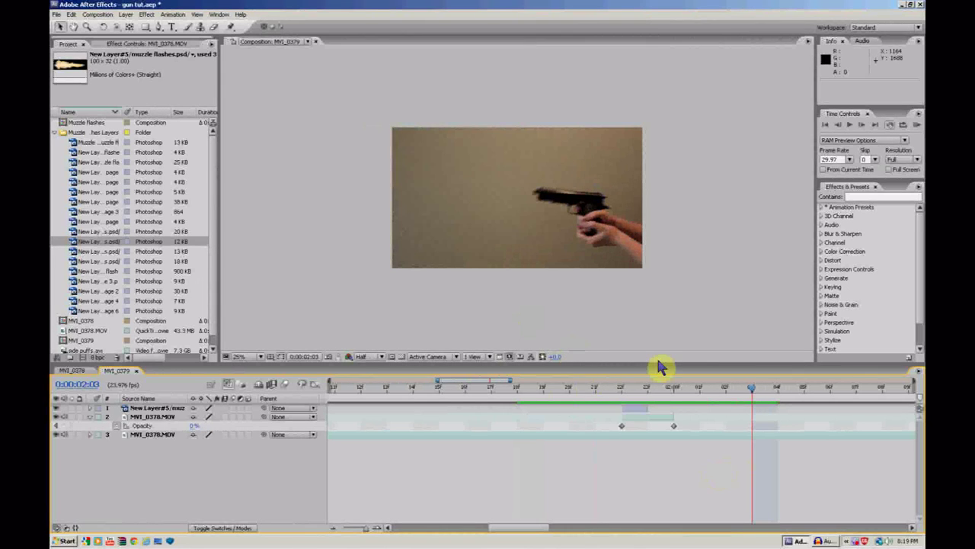
left_click(622, 383)
left_click(623, 383)
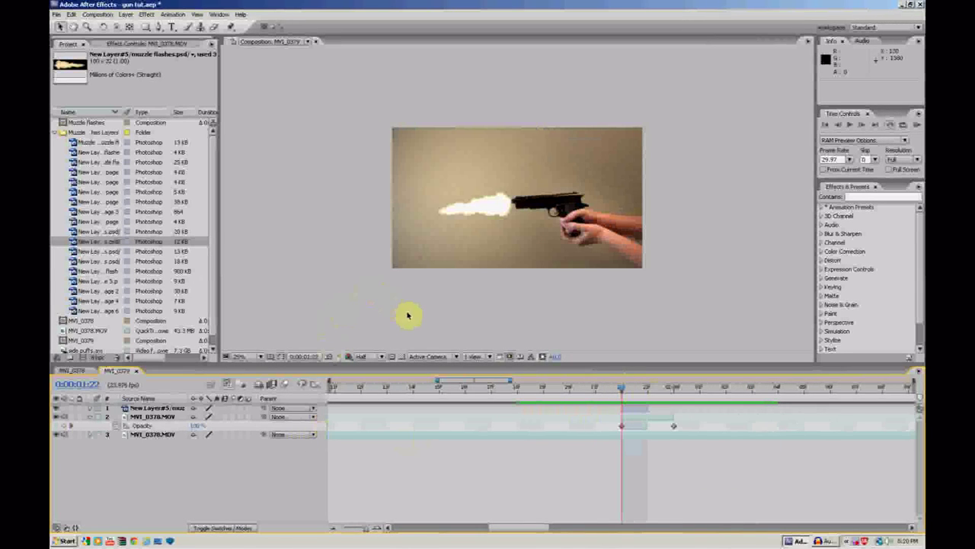
Add the side puffs.avi smoke footage to the MVI_0379 composition as the topmost layer
left_click(62, 132)
left_click_drag(77, 172, 521, 209)
left_click(366, 528)
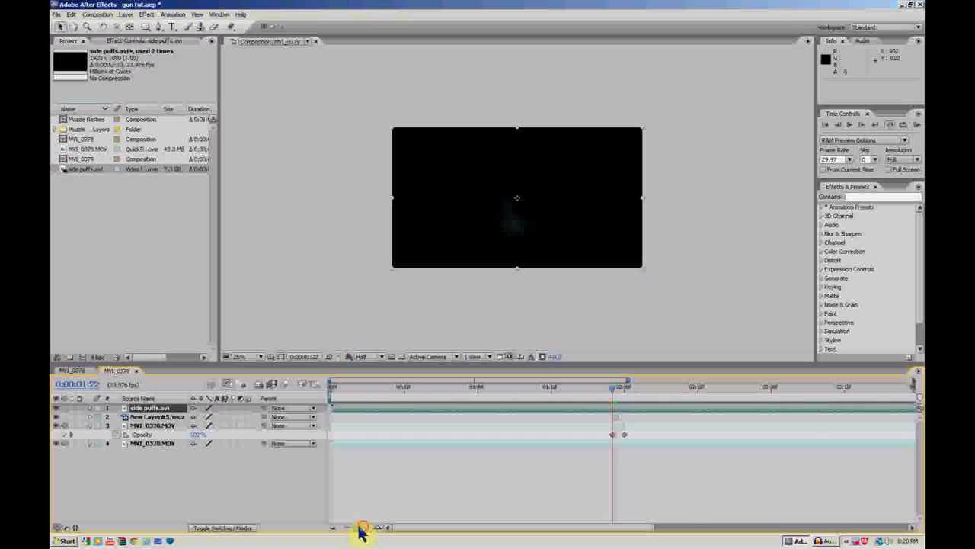
left_click(353, 529)
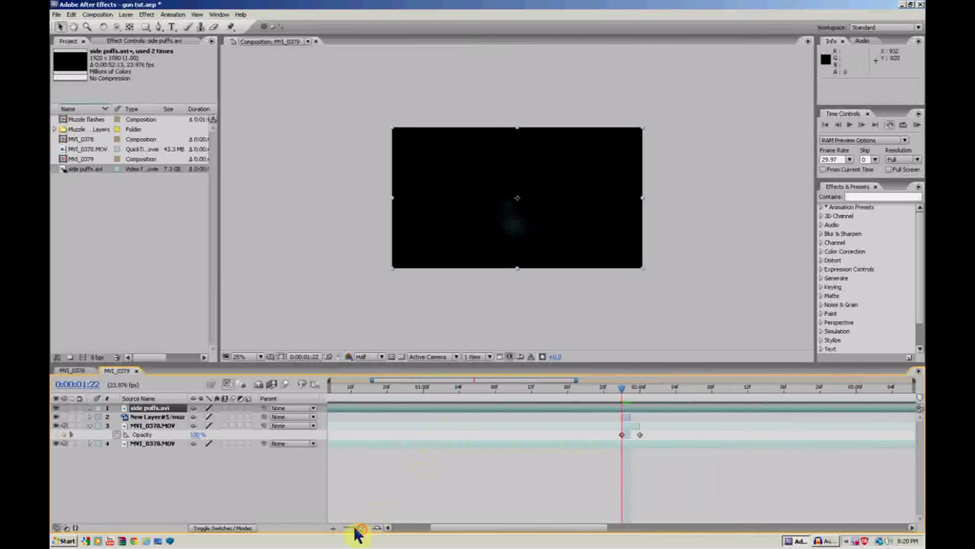
left_click_drag(355, 529, 341, 530)
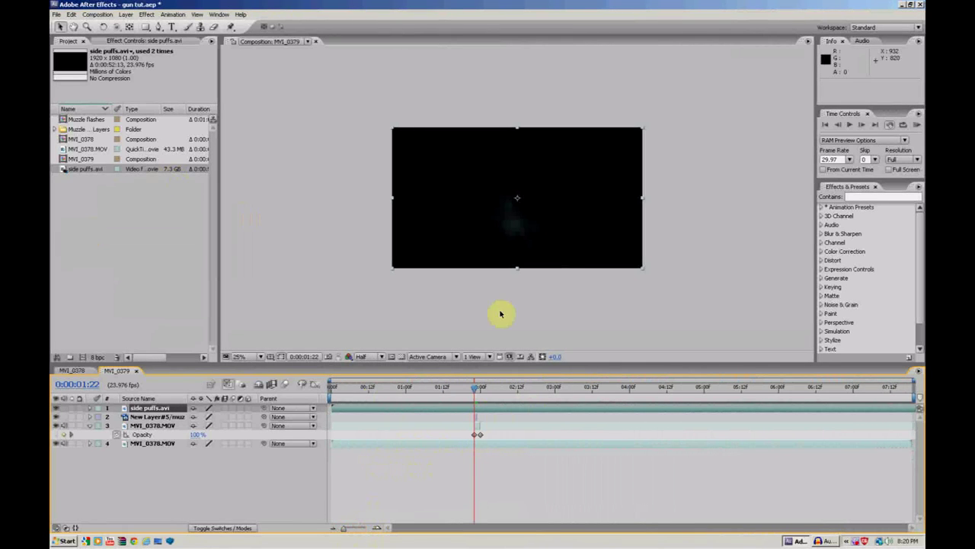
Slide the side puffs layer so a puff coincides with the flash, and cut away its part before 0:00:01:22
left_click_drag(452, 409, 506, 407)
scroll(591, 277, "up", 1)
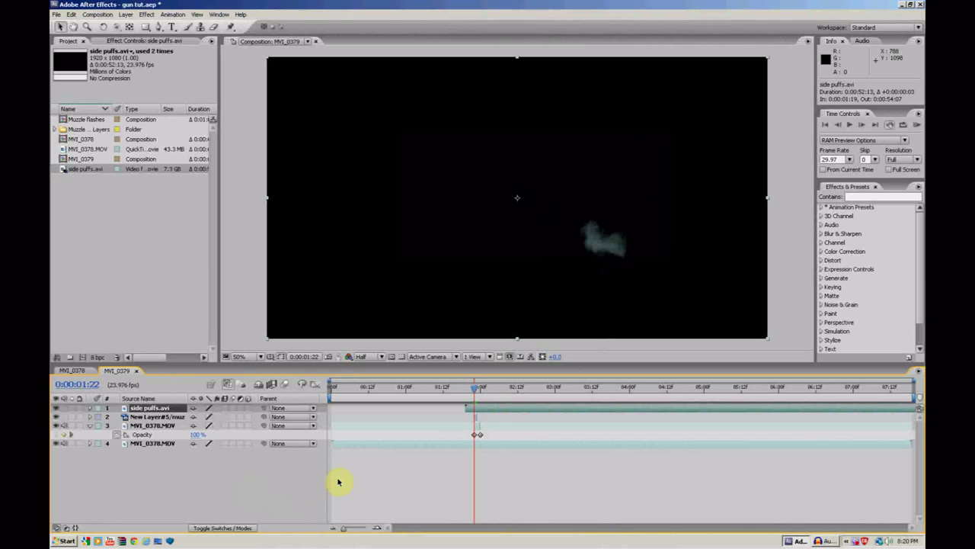
key("ctrl+d")
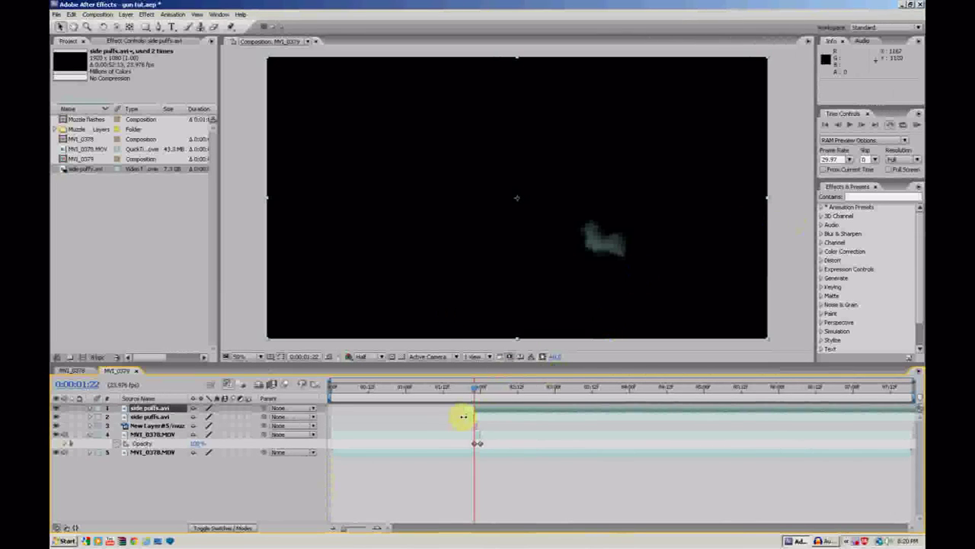
key("Delete")
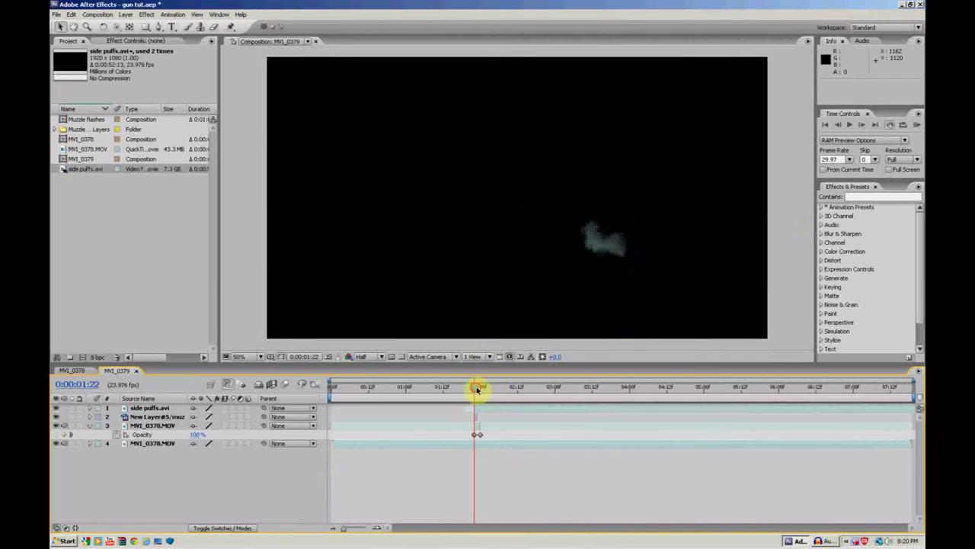
Split the side puffs layer at 0:00:05:16 and delete the remainder after that point
left_click_drag(476, 389, 753, 385)
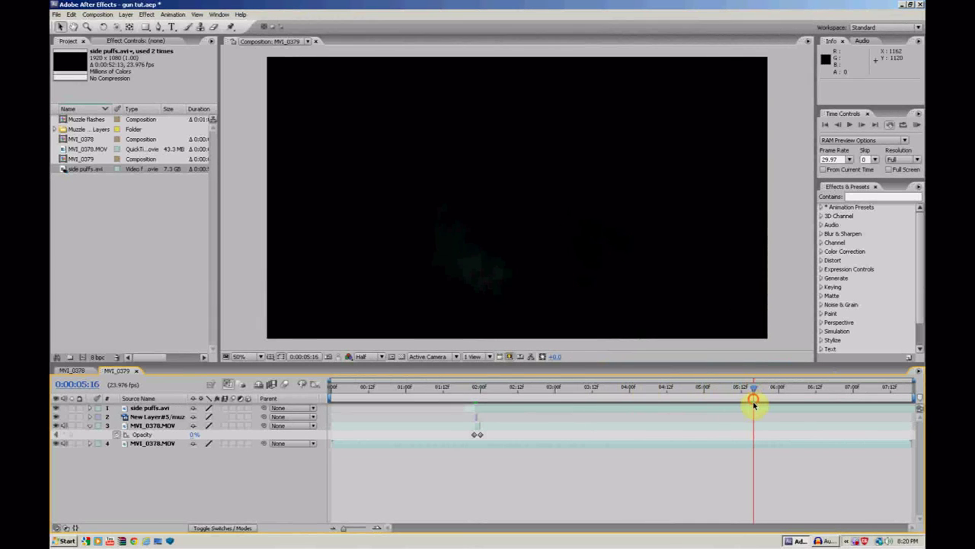
left_click(751, 409)
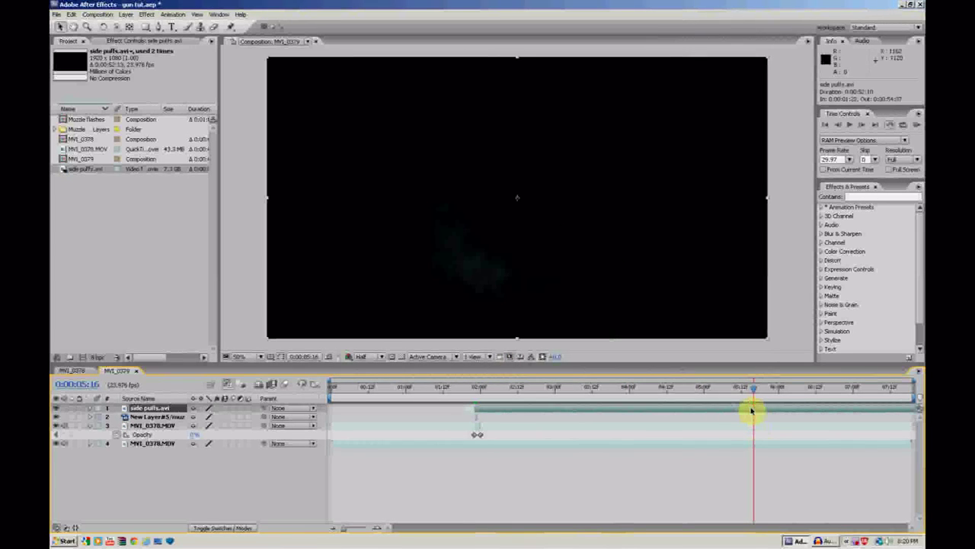
key("ctrl+shift+d")
key("Delete")
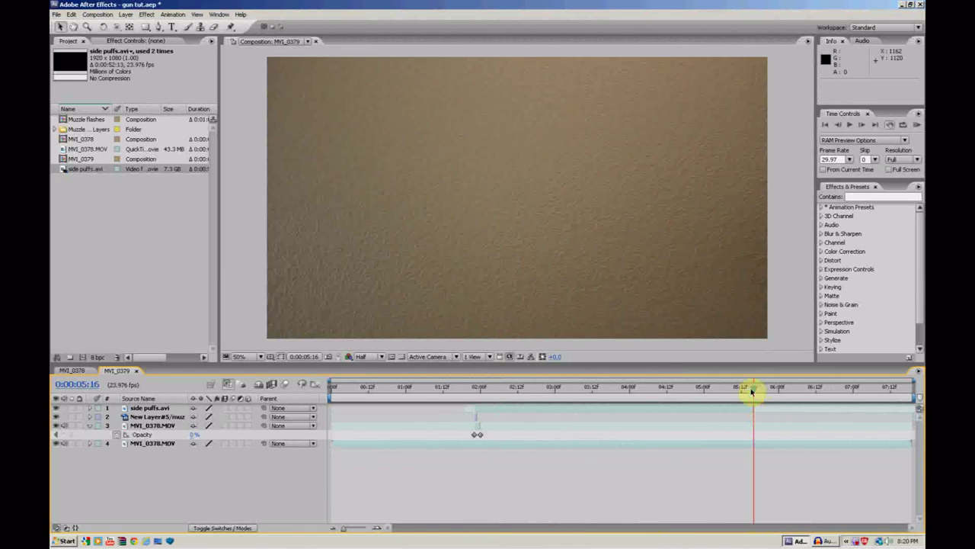
Add a 100% opacity keyframe to the side puffs layer at 0:00:05:00
left_click_drag(751, 391, 705, 391)
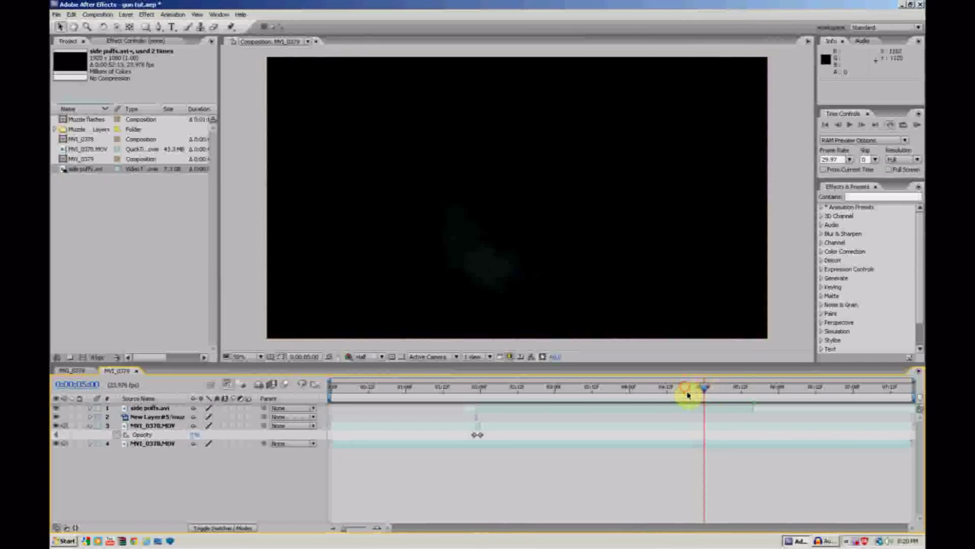
left_click(691, 409)
key("t")
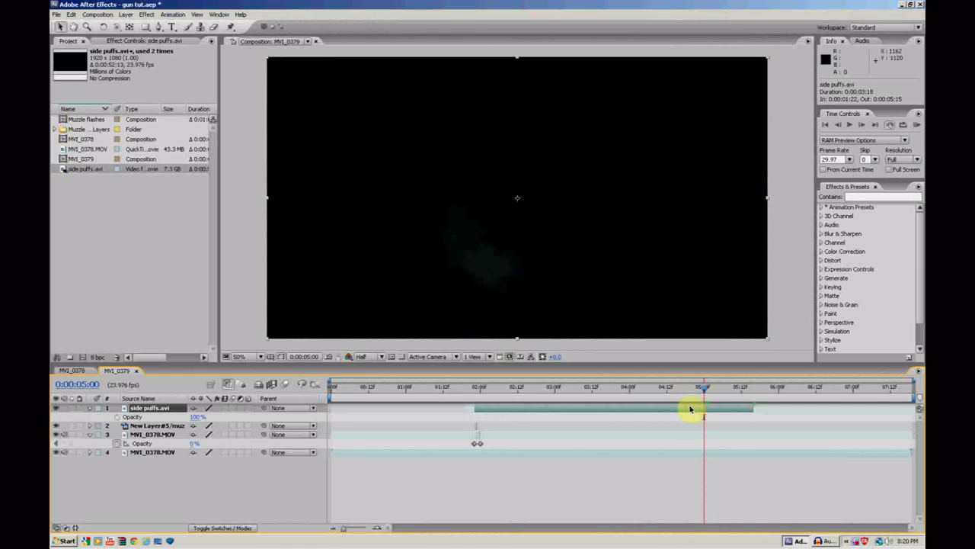
left_click(116, 416)
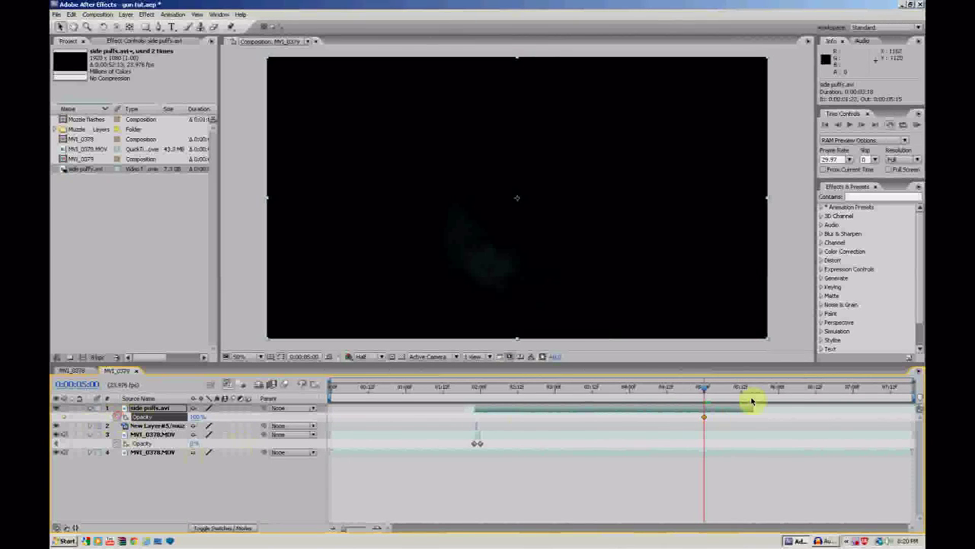
Set the side puffs layer's opacity to 0% at 0:00:05:16 and collapse the expanded layer properties
left_click(747, 388)
left_click_drag(752, 390, 754, 390)
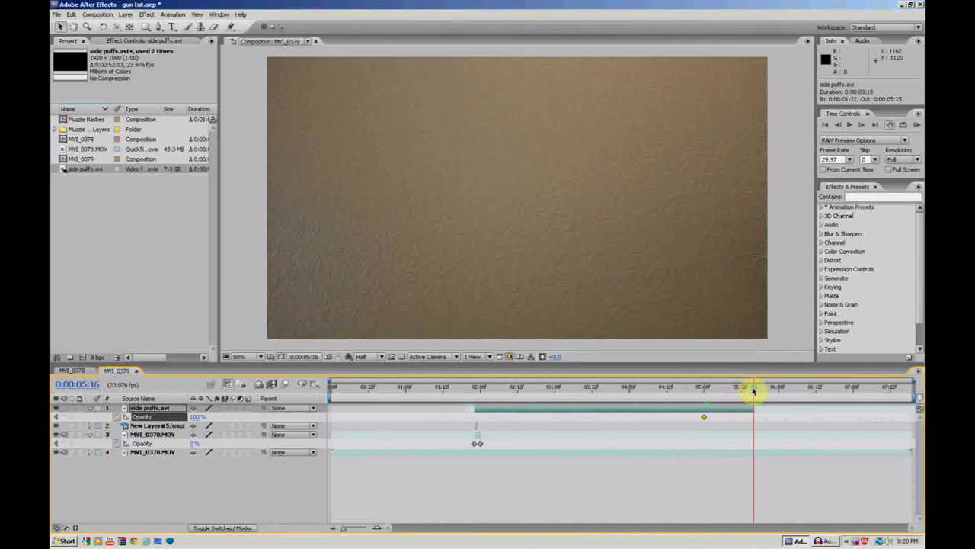
left_click_drag(197, 417, 69, 415)
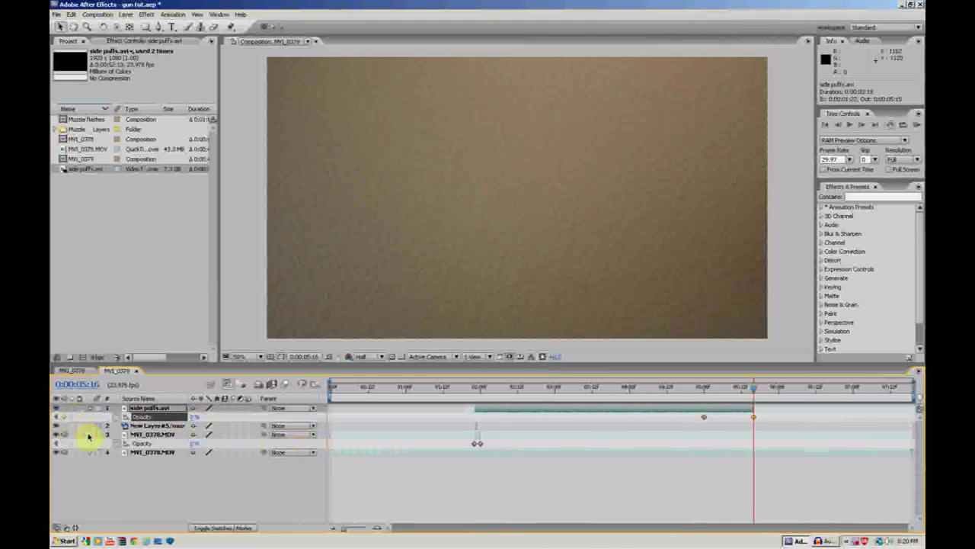
left_click(89, 434)
left_click(90, 408)
Return to the flash frame at 0:00:01:22 and set the side puffs layer's blending mode to Screen
left_click_drag(761, 397, 472, 386)
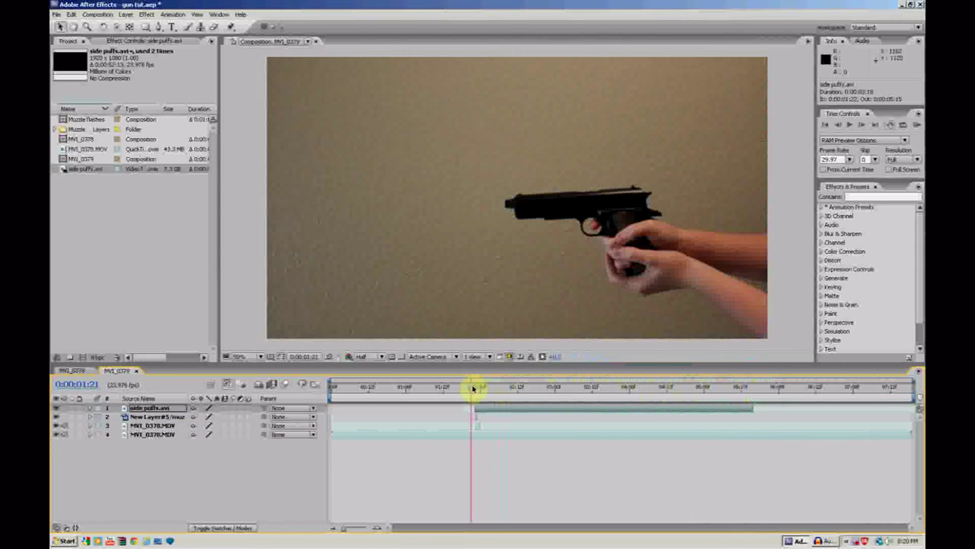
right_click(484, 412)
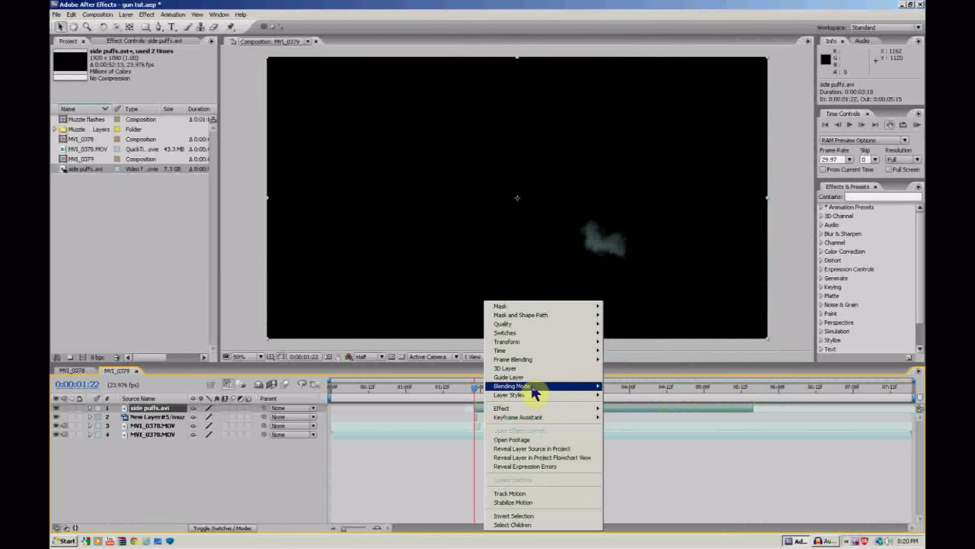
mouse_move(534, 387)
left_click(633, 150)
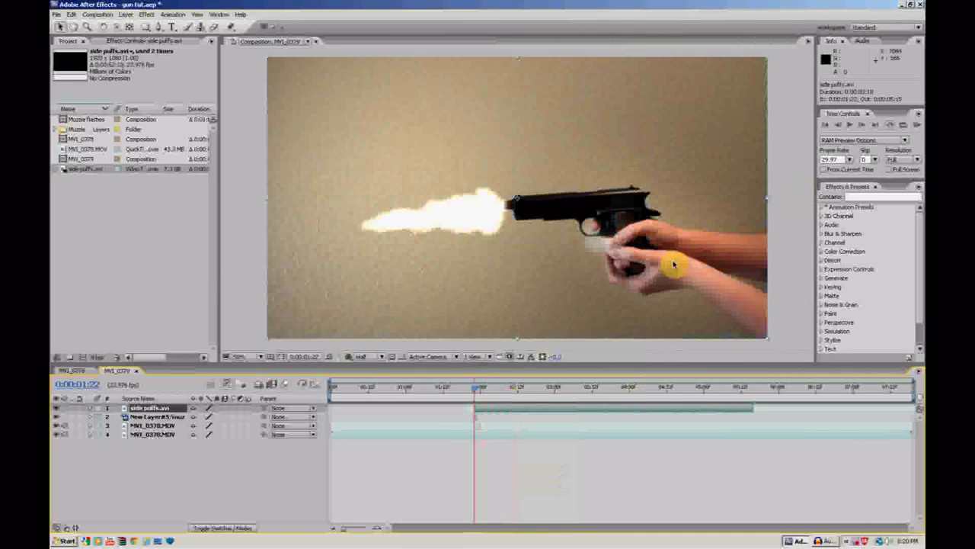
Apply the Tint effect to the side puffs layer and map white to pure red
left_click(882, 197)
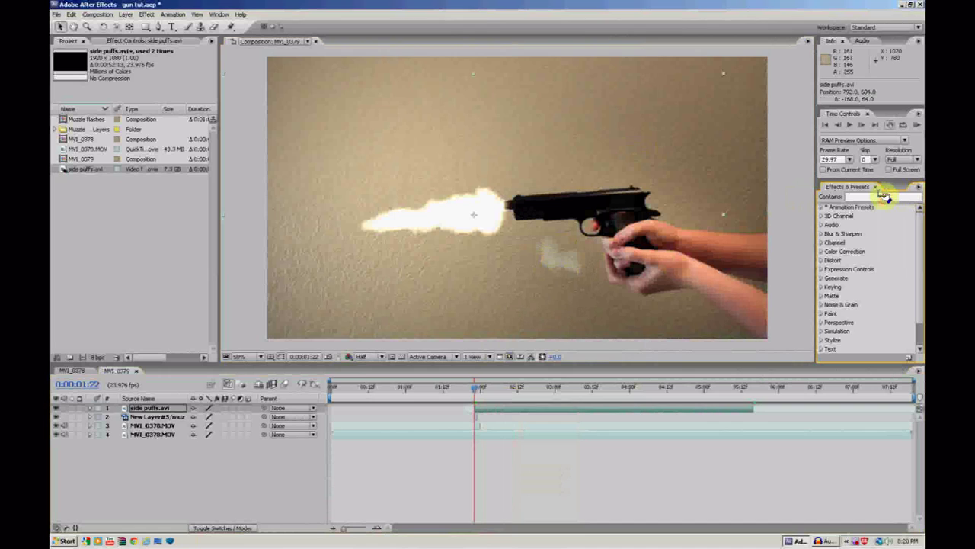
type("tin")
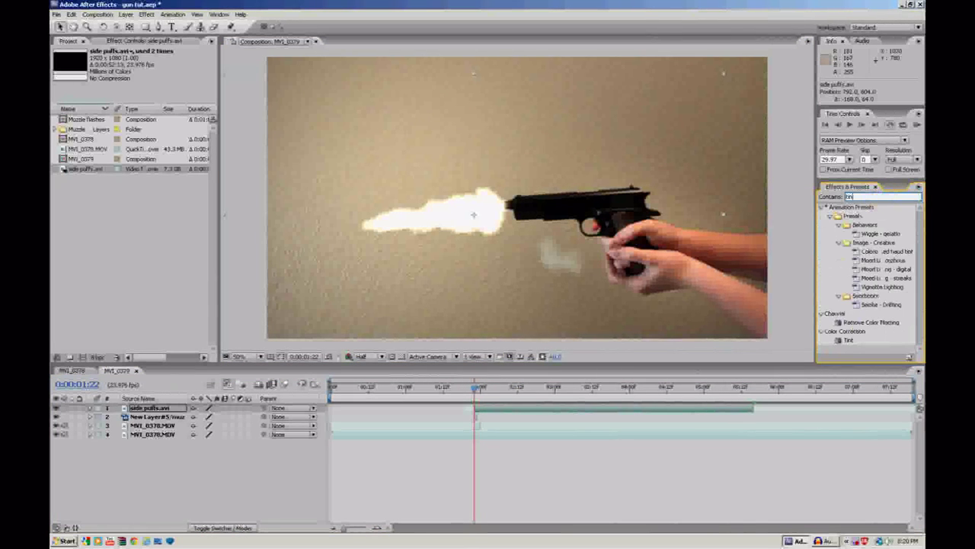
type("t")
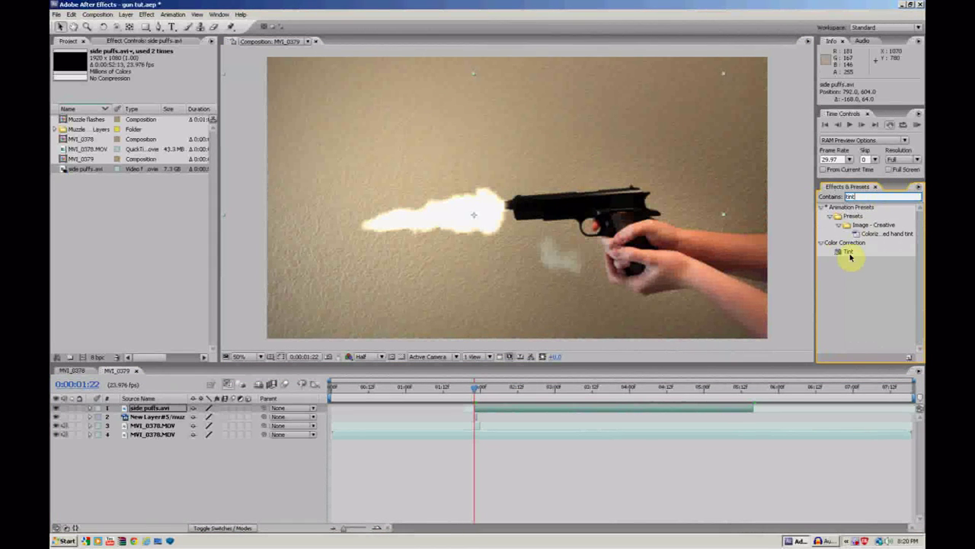
left_click_drag(851, 257, 722, 311)
left_click(134, 87)
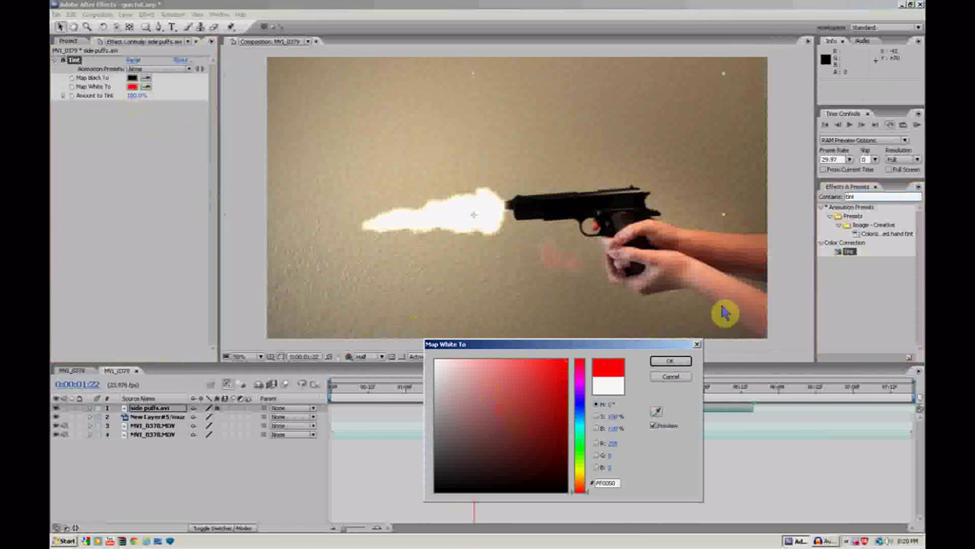
left_click(668, 368)
Try the Add blending mode on the red-tinted side puffs layer
right_click(606, 412)
mouse_move(660, 388)
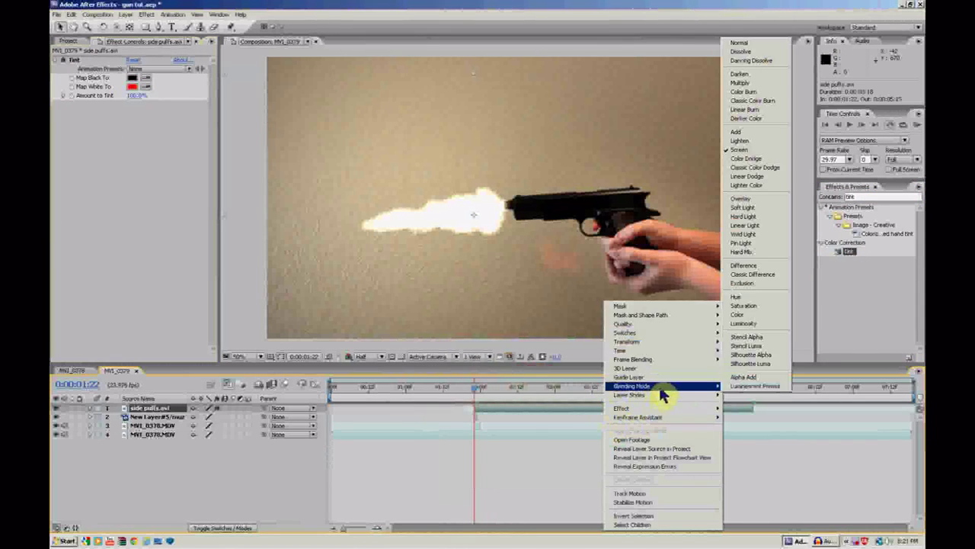
left_click(737, 132)
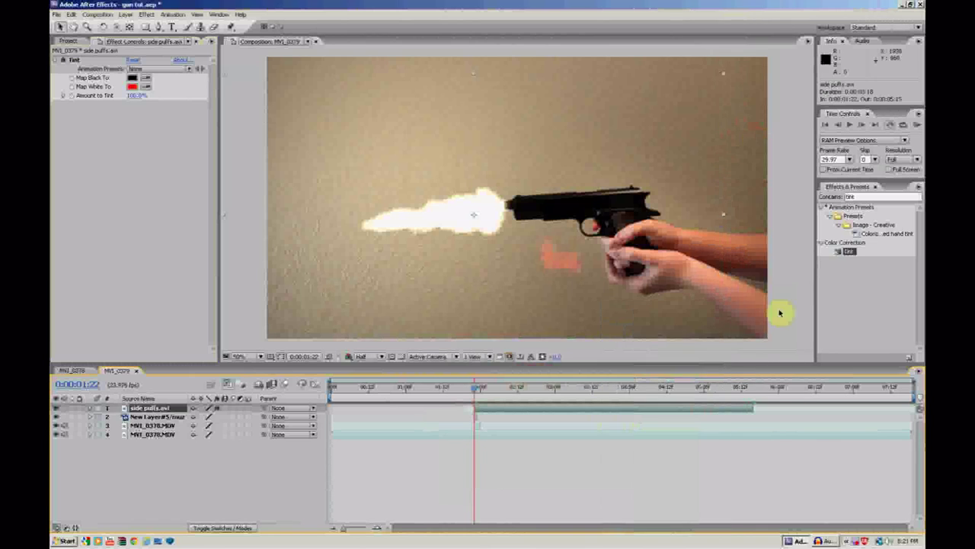
Delete the Tint effect from the side puffs layer and set its blending mode back to Screen
left_click(536, 251)
left_click(74, 61)
key("Delete")
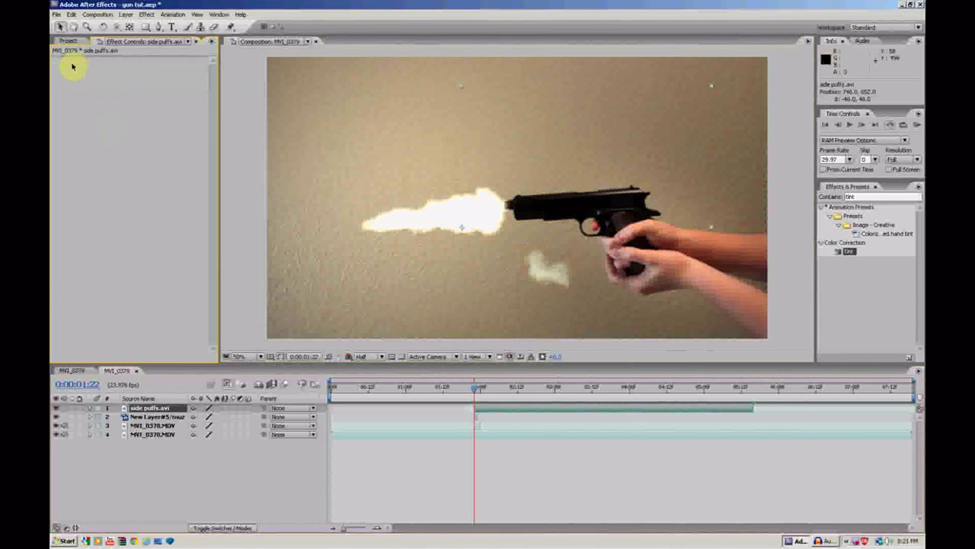
right_click(500, 409)
mouse_move(560, 392)
left_click(656, 149)
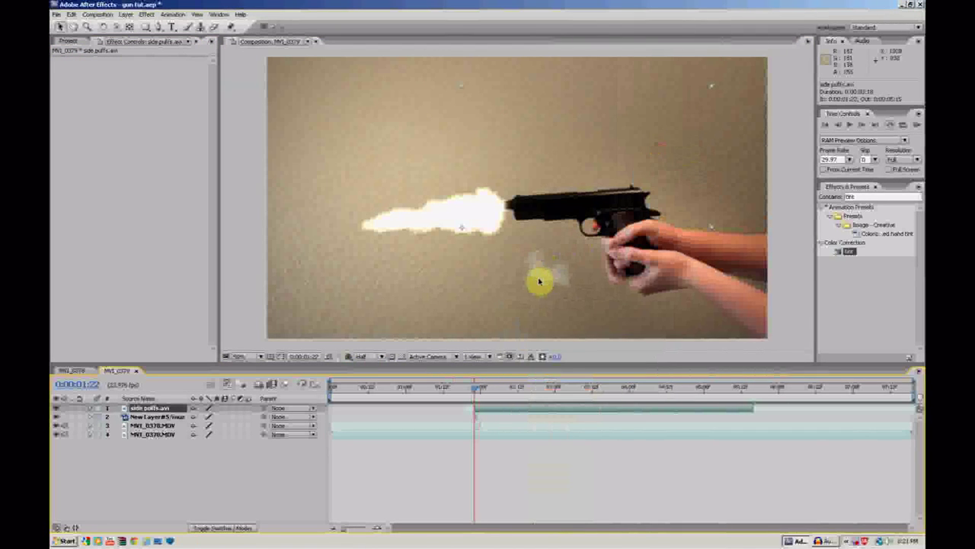
Rotate the side puffs layer, enlarge it to 176% and place the smoke over the muzzle flash
mouse_move(538, 282)
left_mouse_down()
mouse_move(519, 272)
mouse_move(526, 276)
left_mouse_up()
key("r")
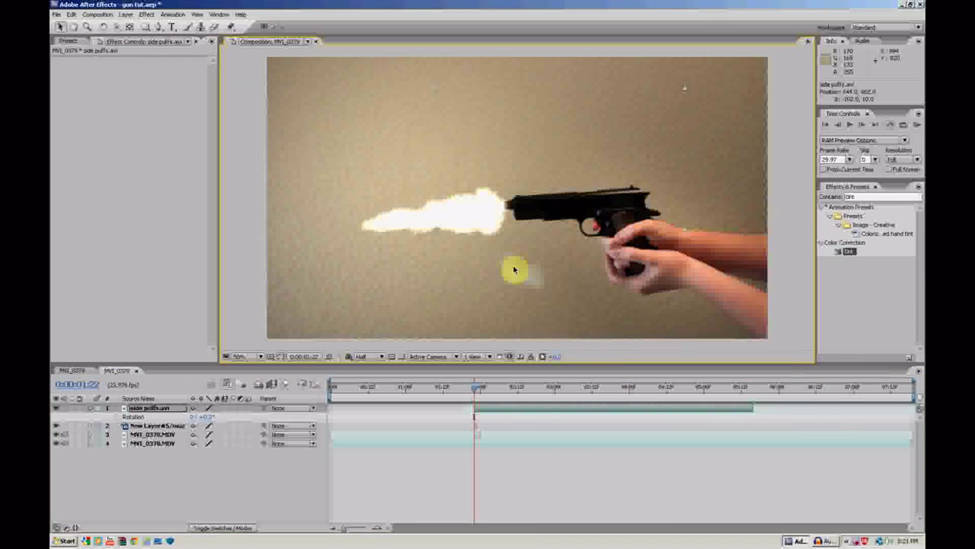
left_click_drag(211, 418, 245, 413)
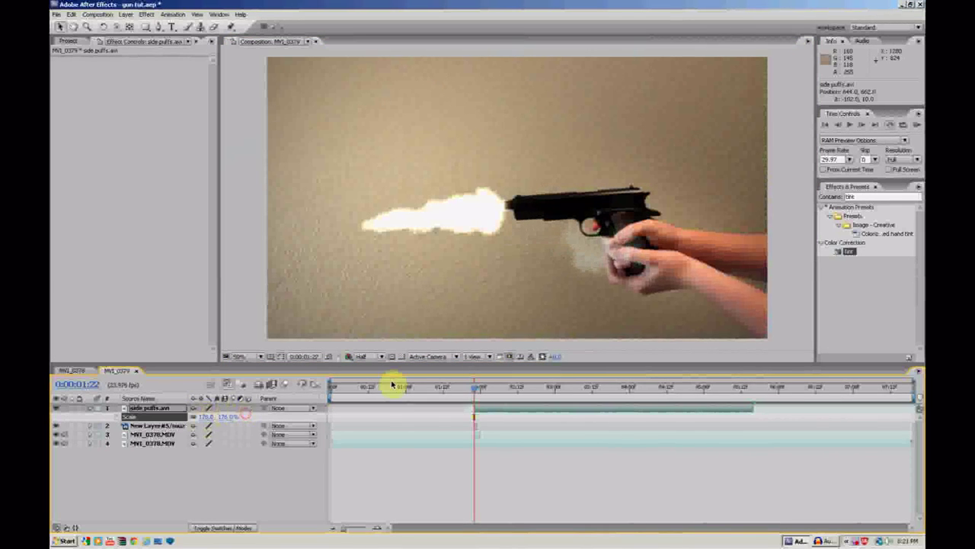
left_click_drag(667, 292, 465, 233)
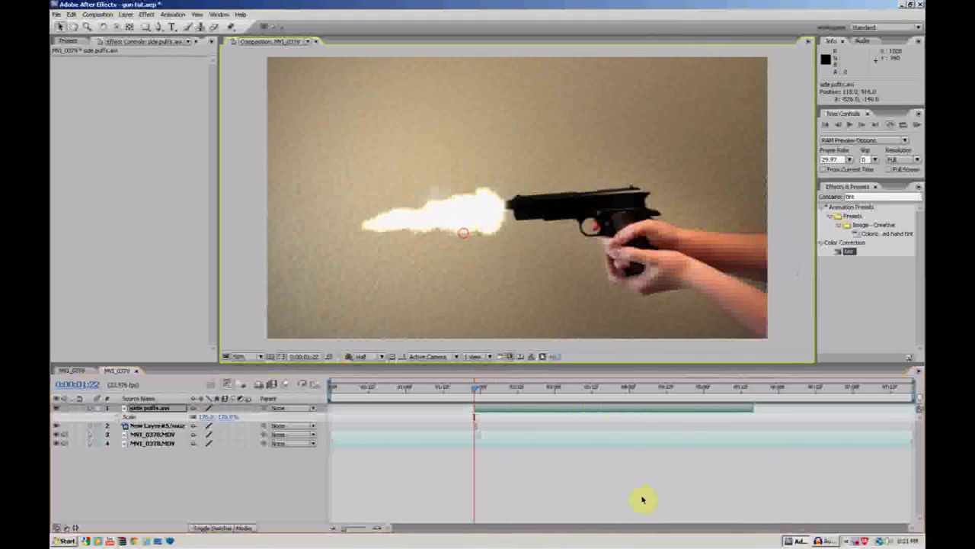
Time-stretch the side puffs layer to 65%, holding the layer in-point in place
right_click(503, 411)
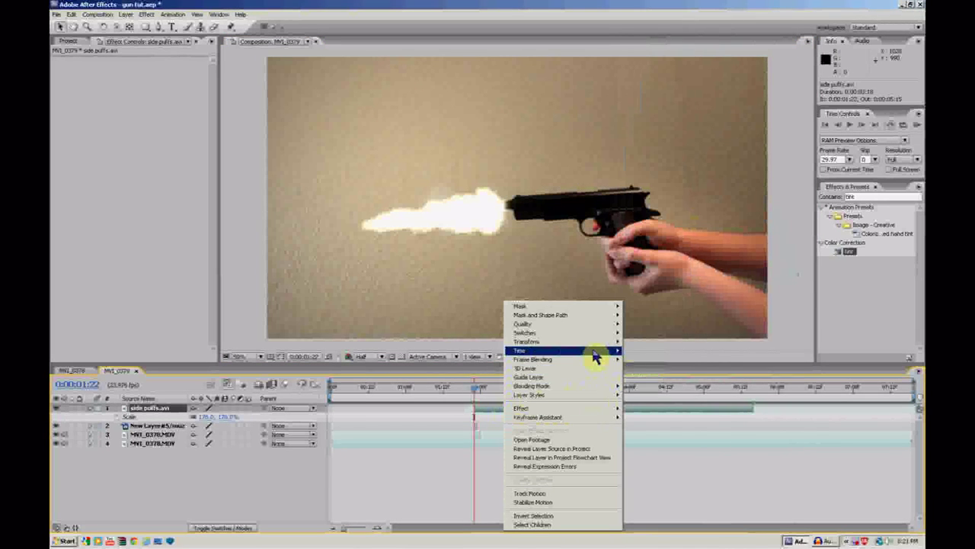
mouse_move(596, 353)
left_click(672, 371)
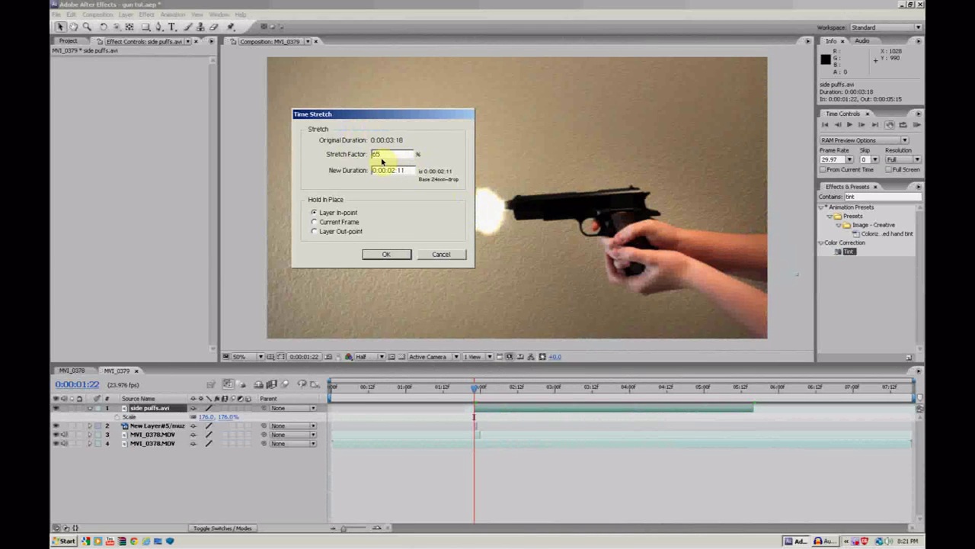
left_click(387, 254)
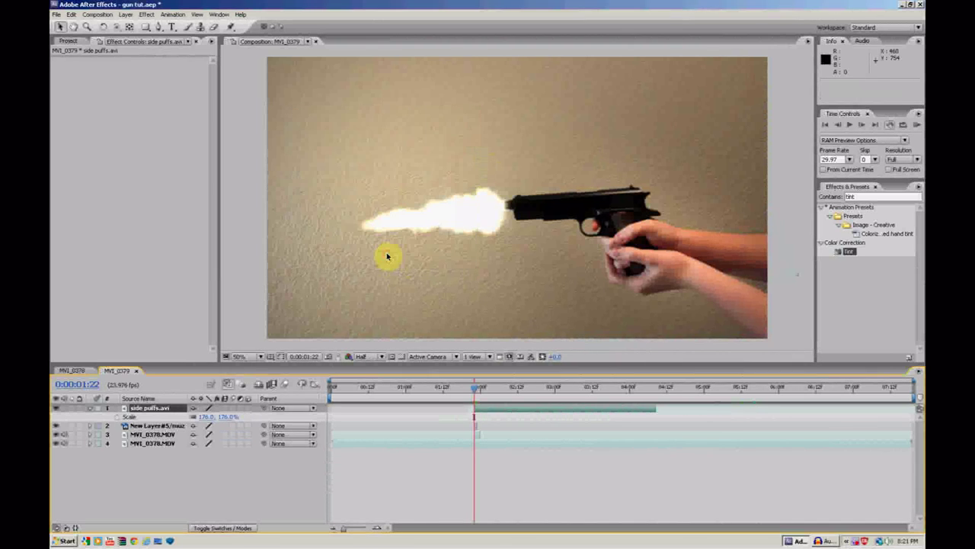
Preview the shot from 0:00:01:04 to check the smoke's speed and position
left_click(418, 391)
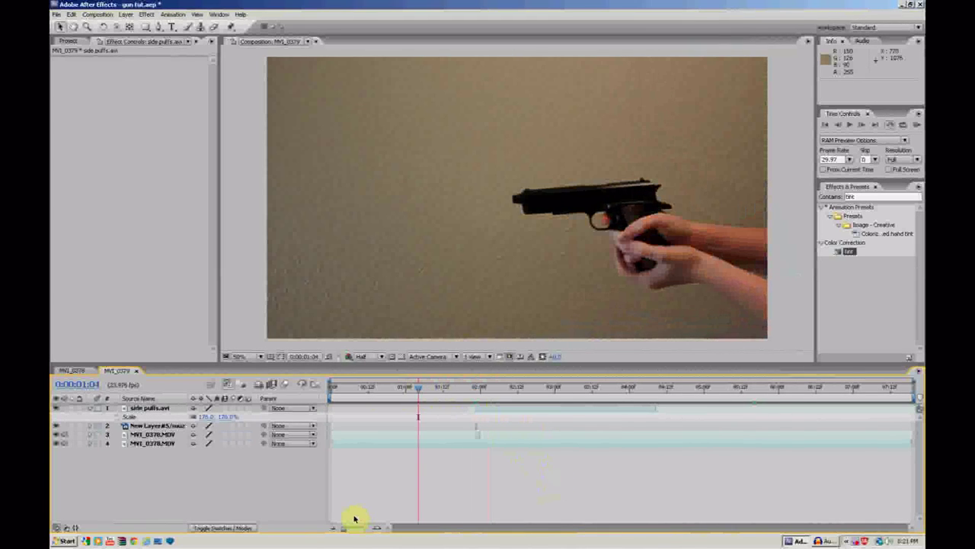
key("space")
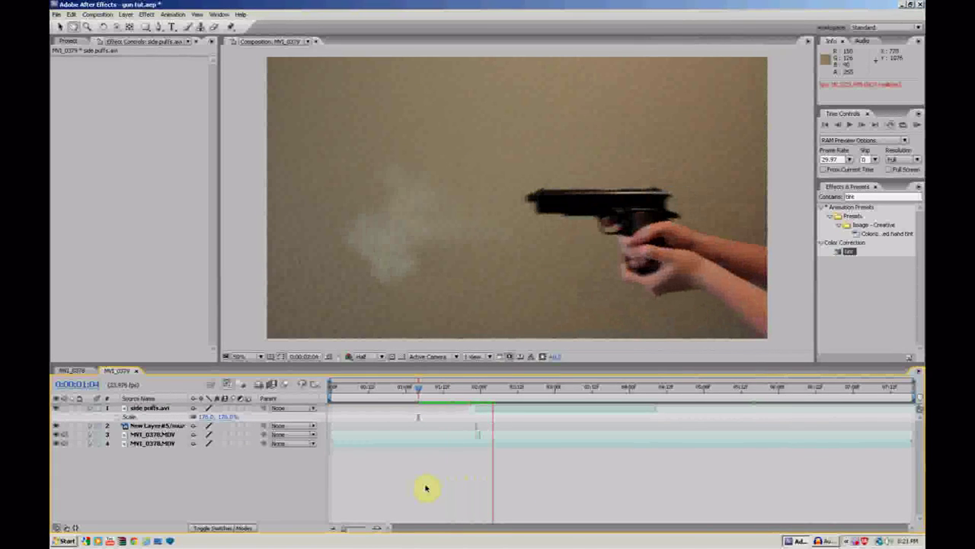
Set the work area to start at 0:00:01:15 and preview the shot with the muzzle flash and smoke
left_click_drag(488, 389, 451, 389)
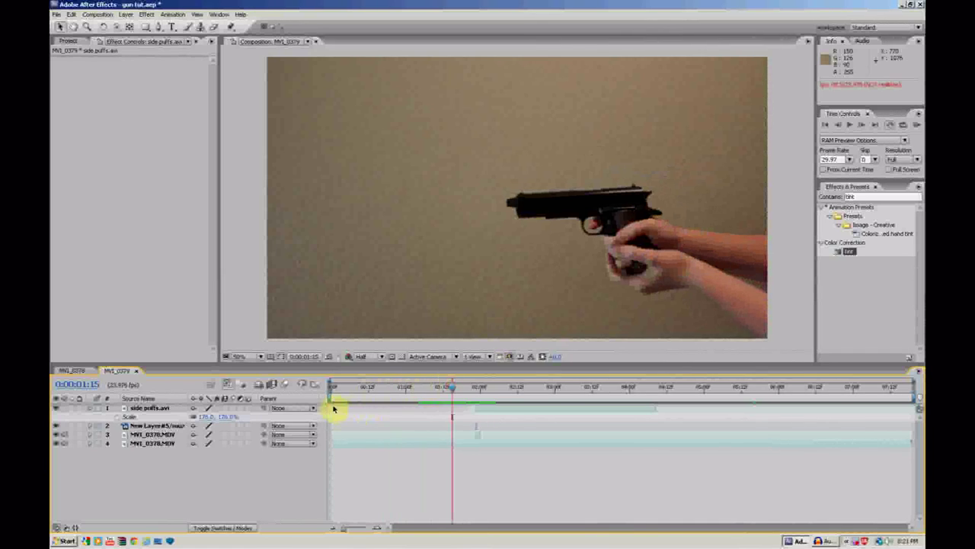
left_click_drag(328, 398, 446, 410)
key("KP_0")
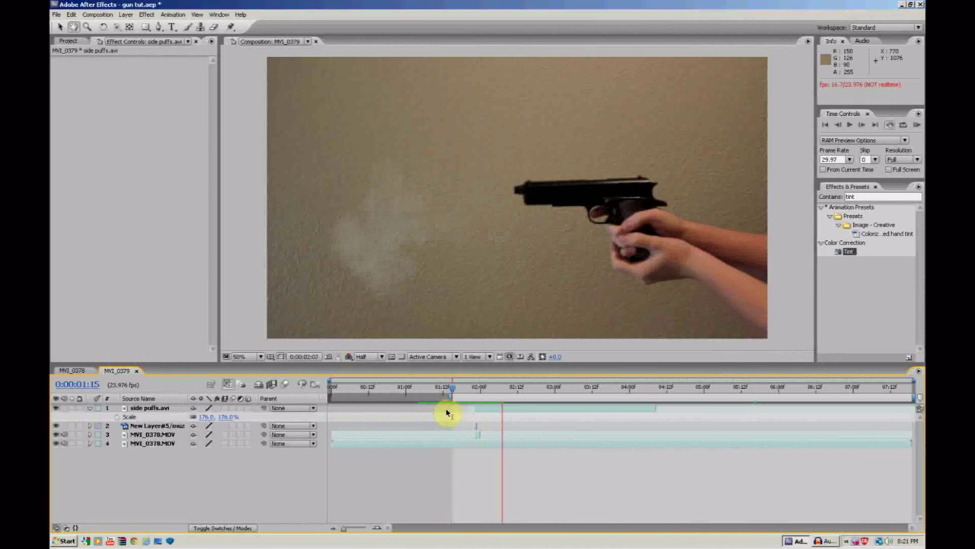
left_click_drag(464, 391, 457, 390)
key("KP_0")
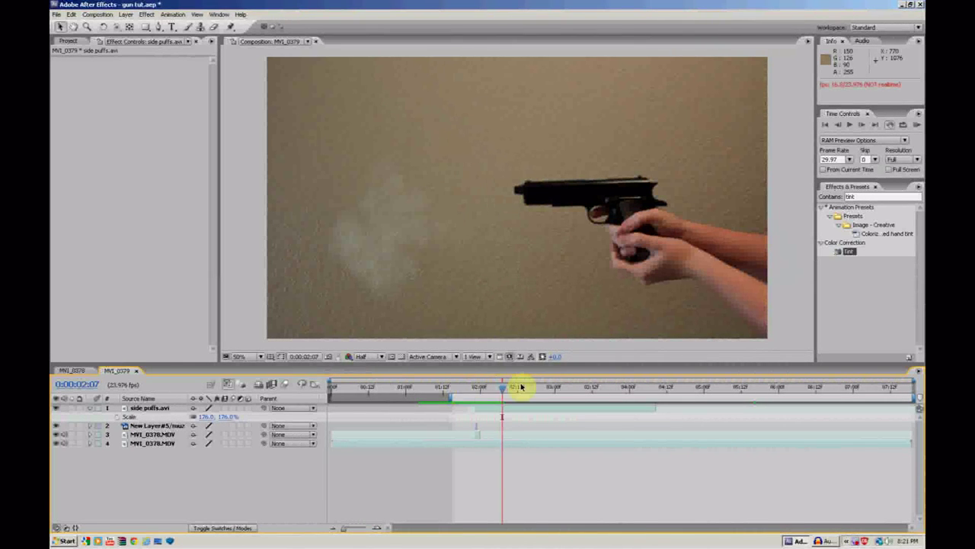
Duplicate the bottom MVI_0378.MOV layer, split the copy at 0:00:01:22 and delete the part before that frame
left_click_drag(496, 383, 475, 387)
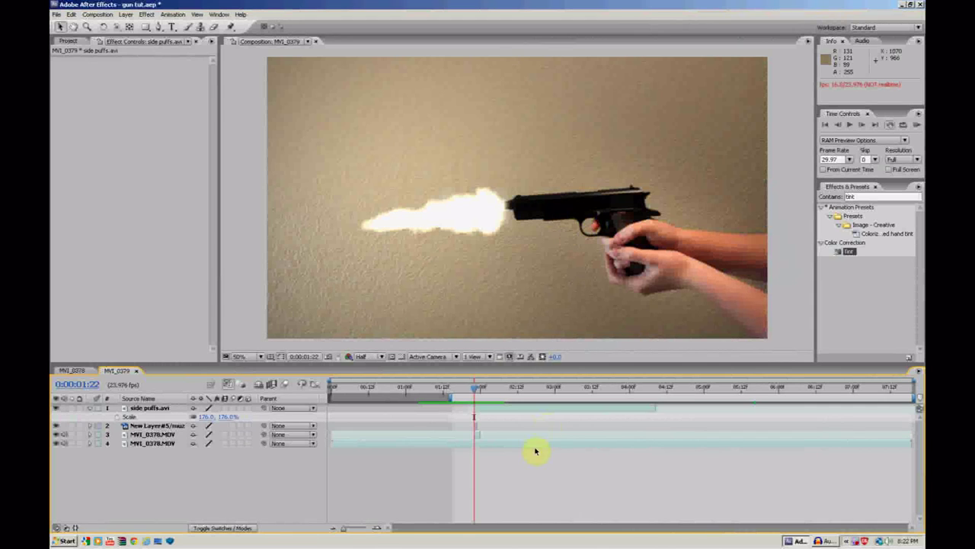
left_click(506, 448)
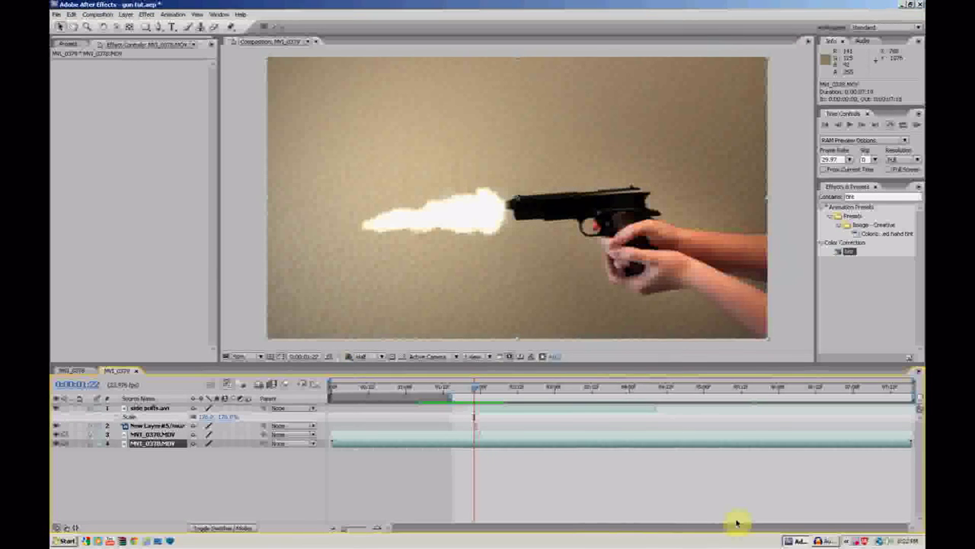
key("ctrl+d")
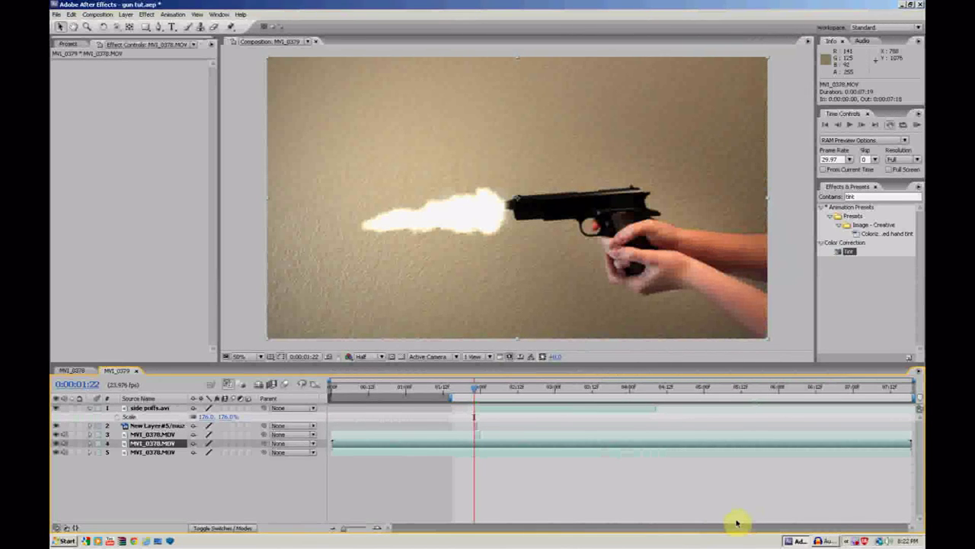
key("ctrl+shift+d")
left_click(462, 453)
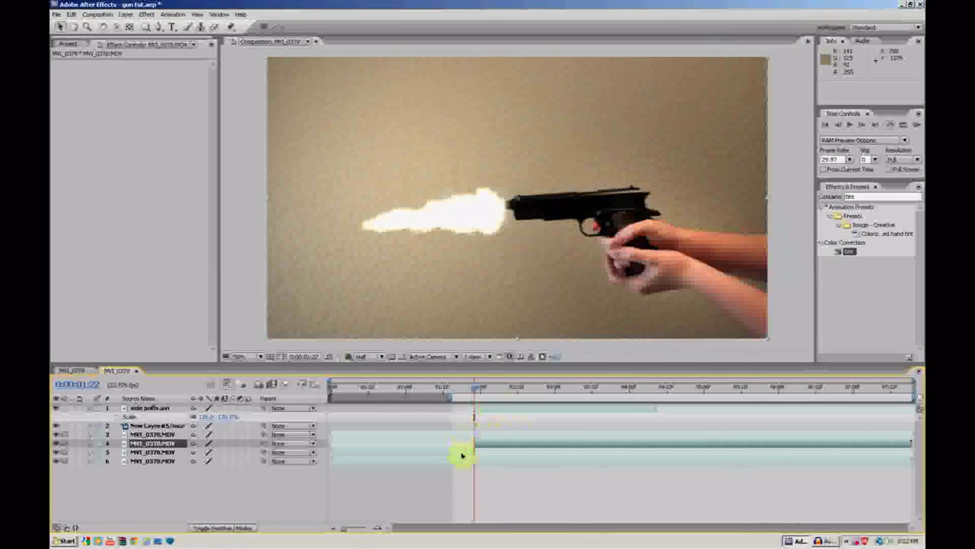
key("Delete")
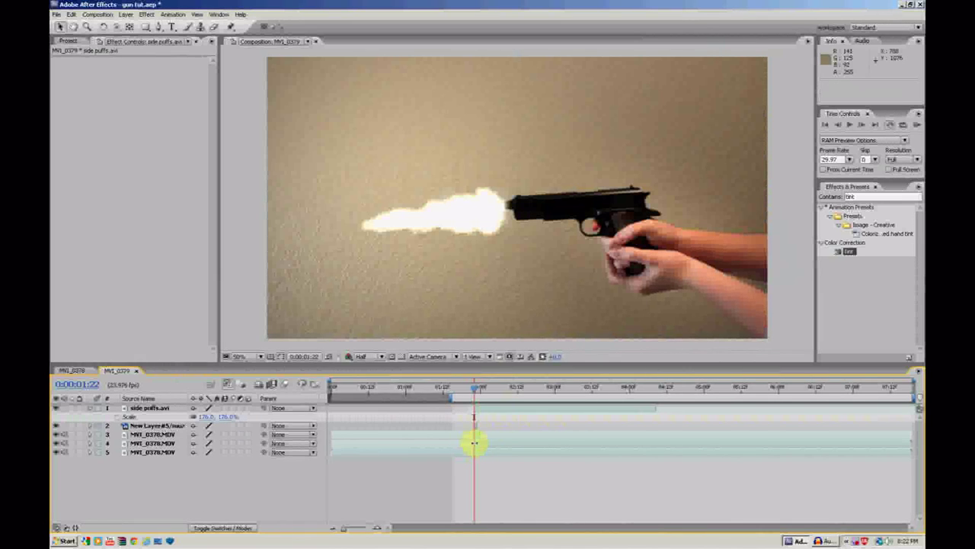
Apply Freeze Frame to the trimmed MVI_0378.MOV copy at 0:00:01:22
left_click(509, 444)
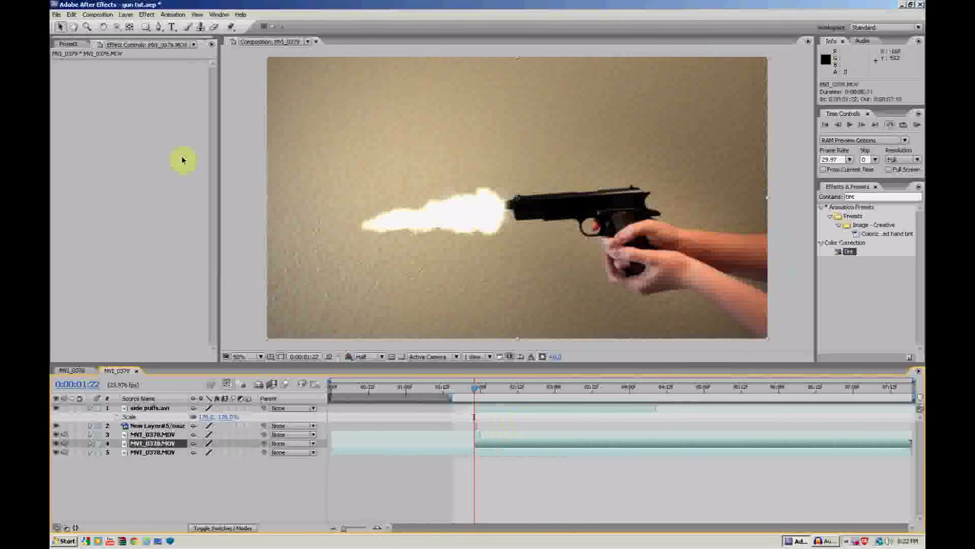
right_click(500, 445)
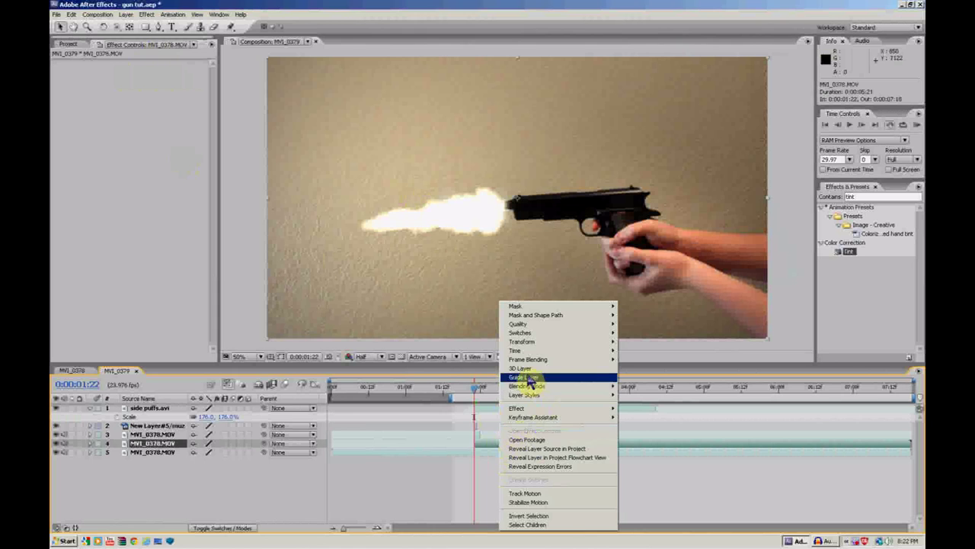
mouse_move(527, 355)
left_click(654, 350)
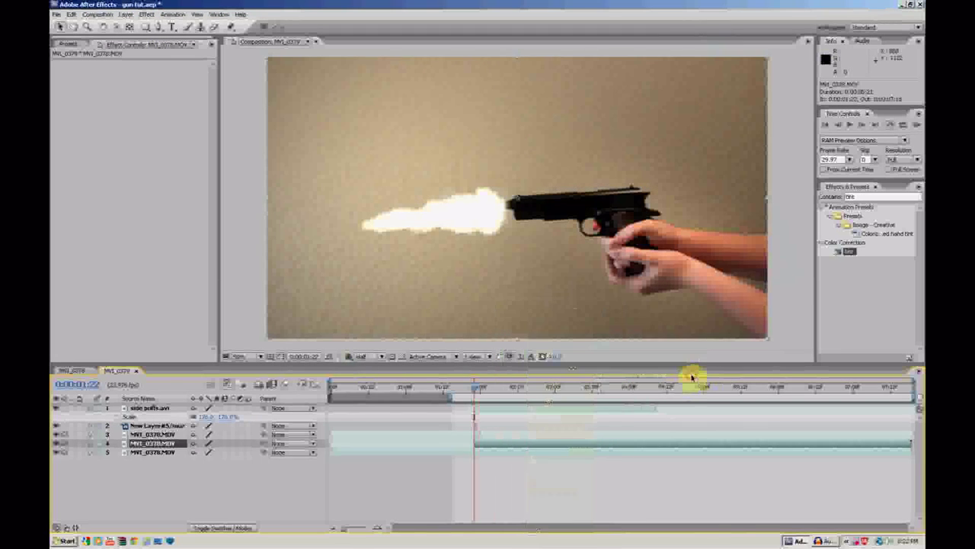
Draw a closed Pen tool mask around the pistol's upper slide on the frozen footage copy
scroll(556, 244, "up", 2)
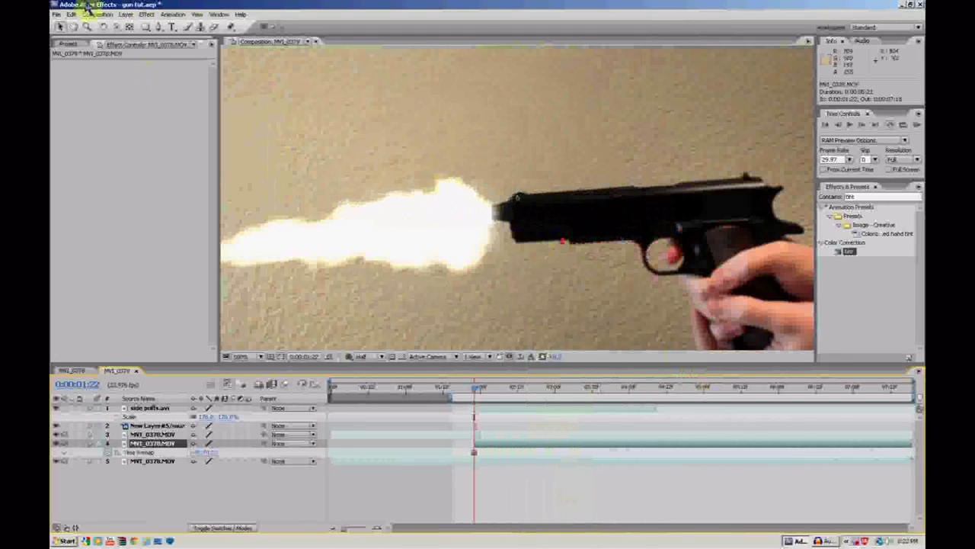
left_click(160, 29)
scroll(607, 287, "up", 1)
scroll(504, 257, "down", 2)
left_click(509, 226)
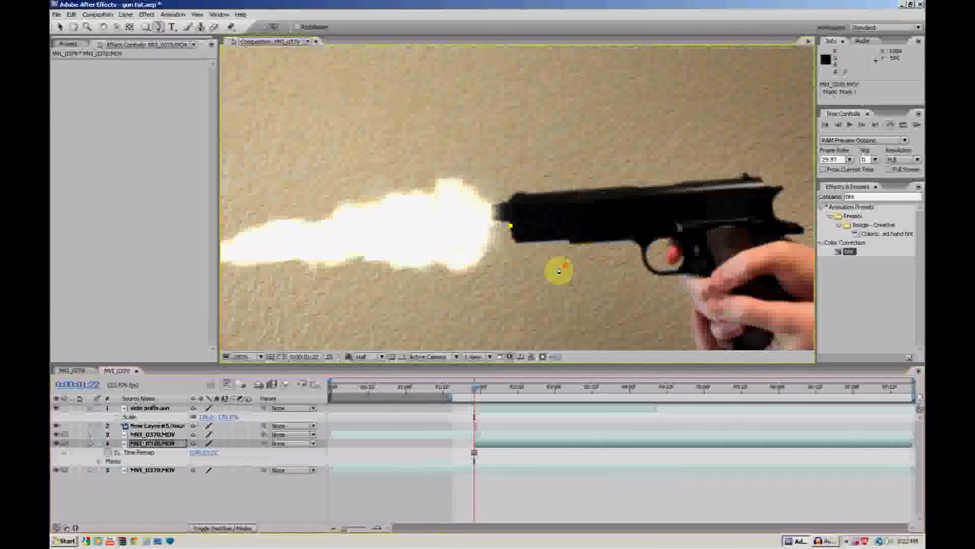
left_click(773, 197)
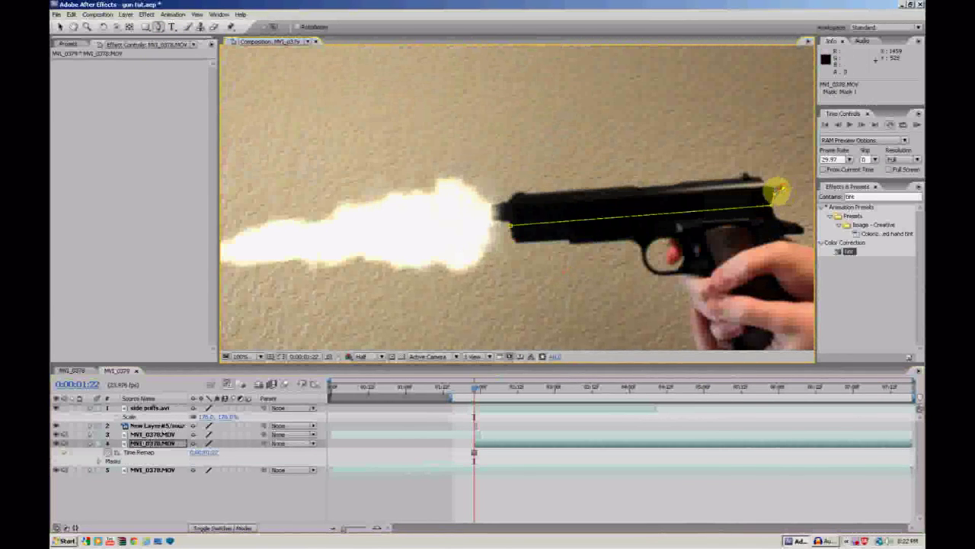
left_click(760, 180)
left_click(747, 173)
left_click(727, 179)
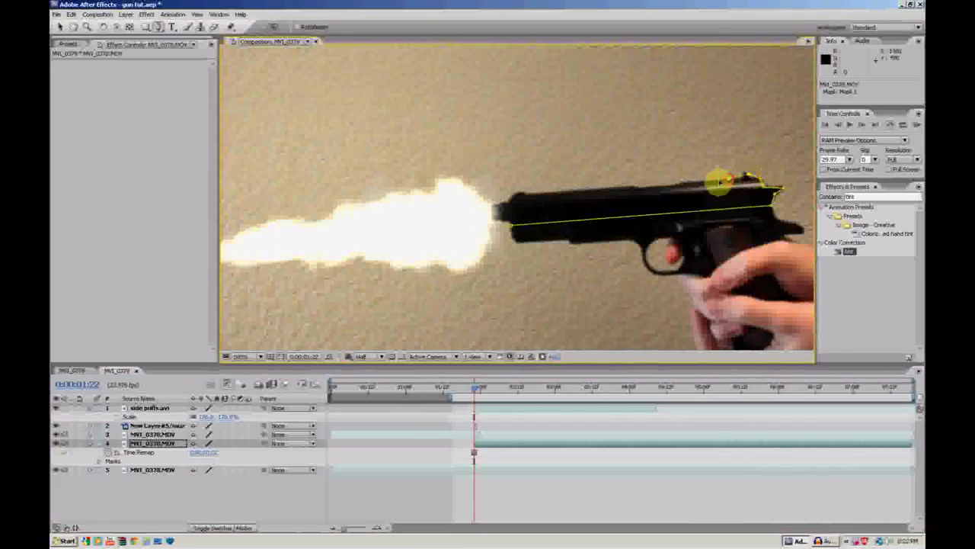
left_click(682, 181)
left_click(669, 185)
left_click(651, 185)
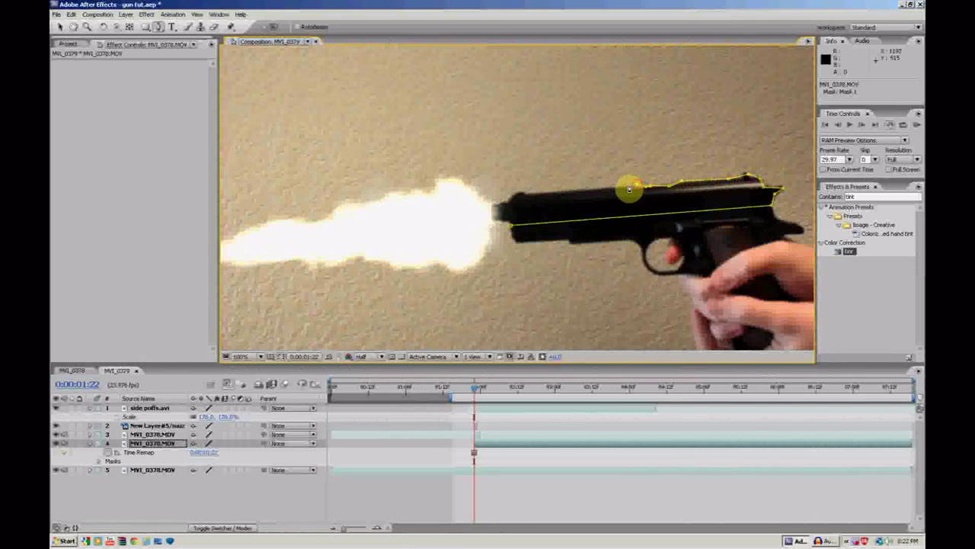
left_click(523, 196)
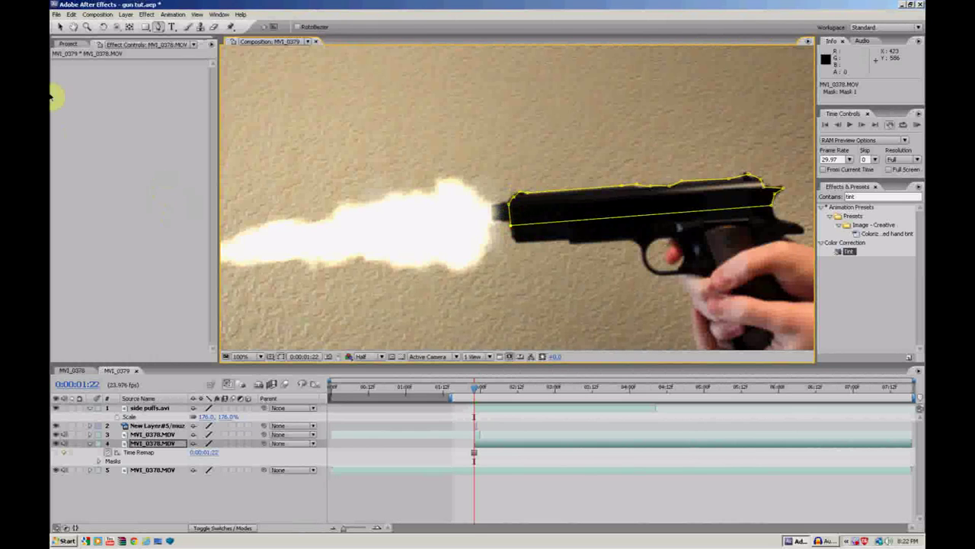
Shift the masked slide back toward the hands to position 1114, 527 and apply Fast Blur to its layer
left_click(60, 26)
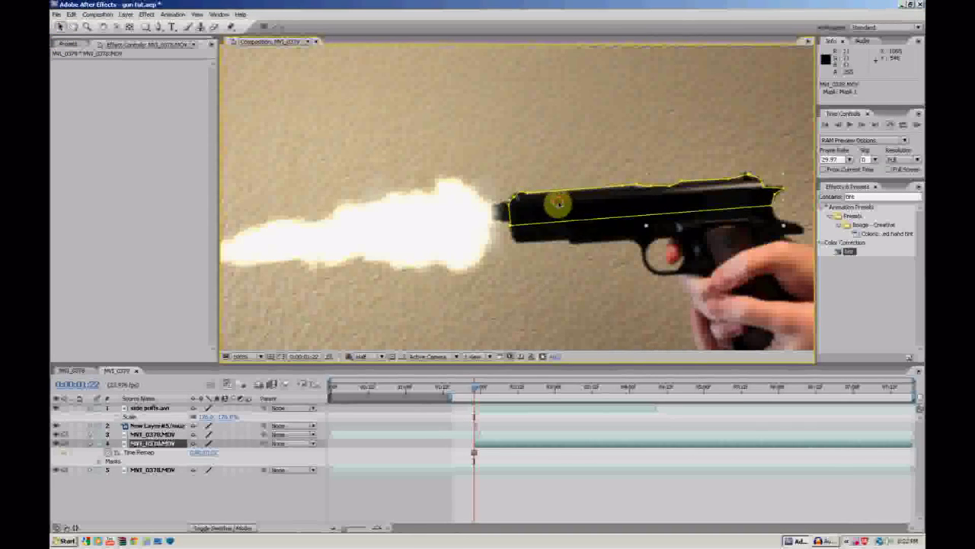
left_click_drag(557, 203, 639, 198)
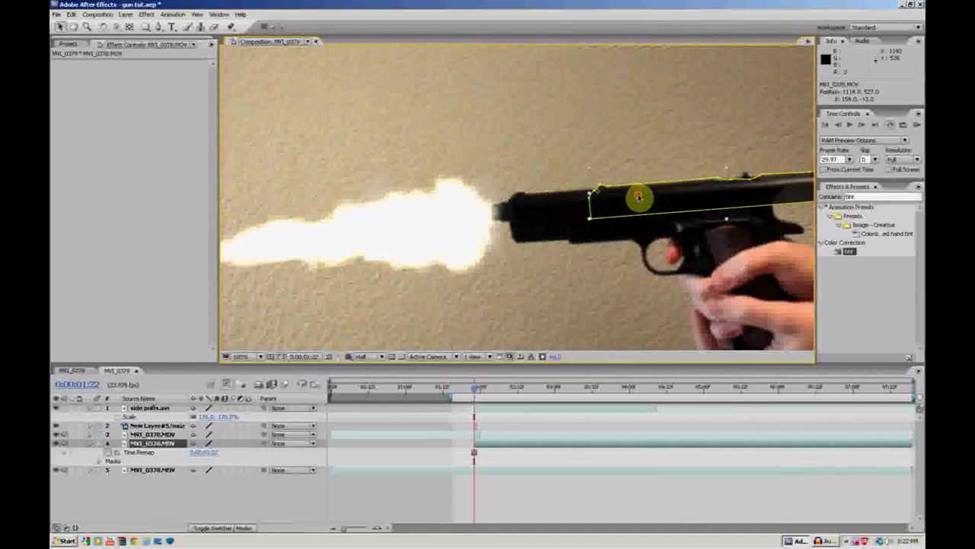
left_click(878, 198)
type("fast")
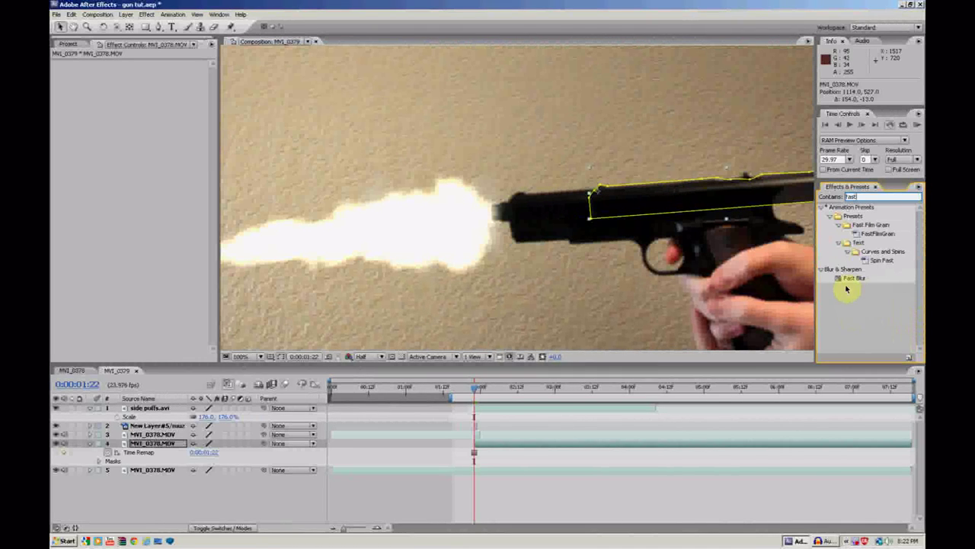
left_click_drag(854, 277, 508, 454)
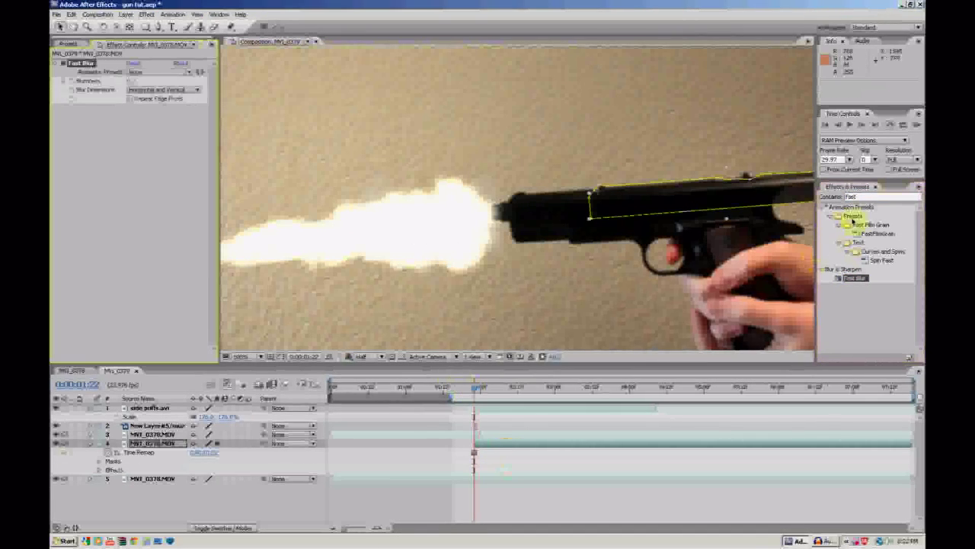
Trim the masked slide layer to a single frame by splitting it at 0:00:01:23 and deleting the remainder
left_click(860, 126)
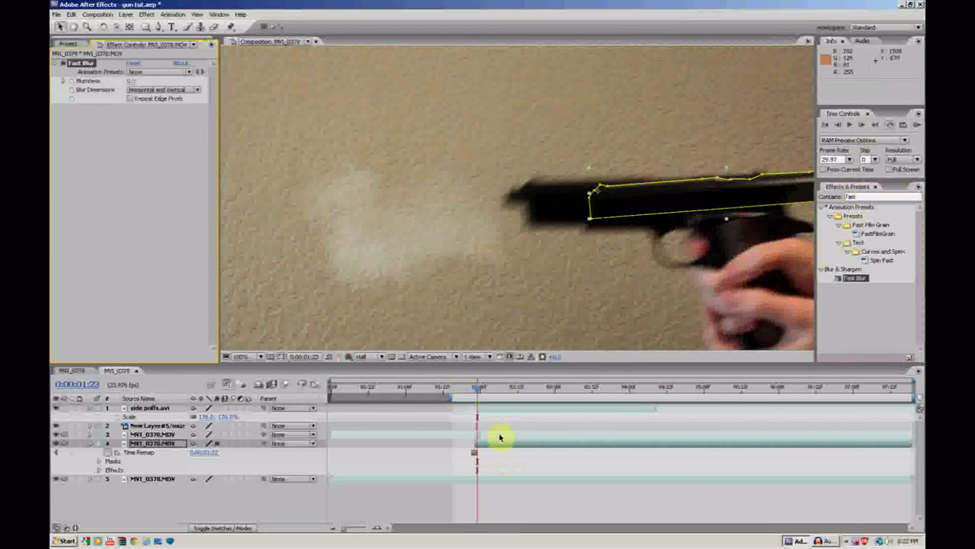
key("ctrl+d")
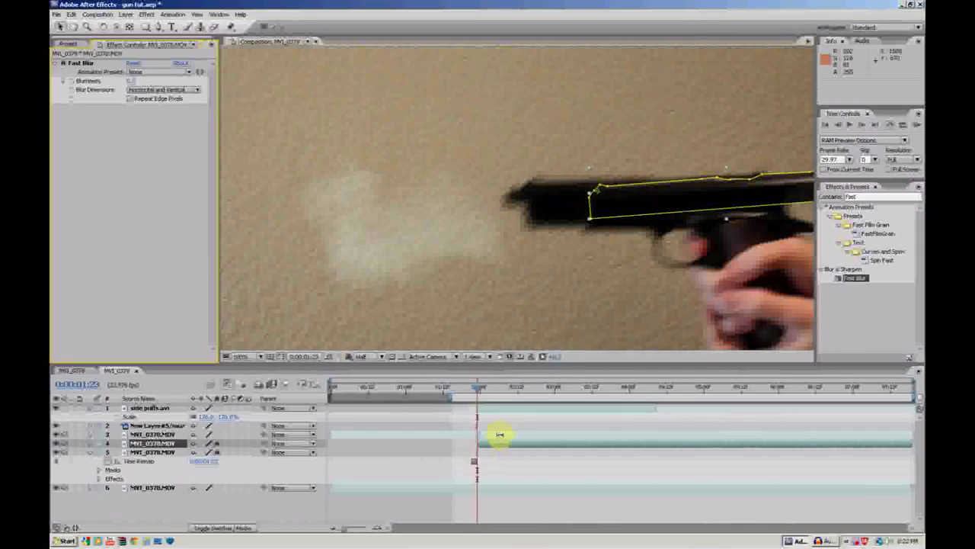
left_click(494, 450)
key("Delete")
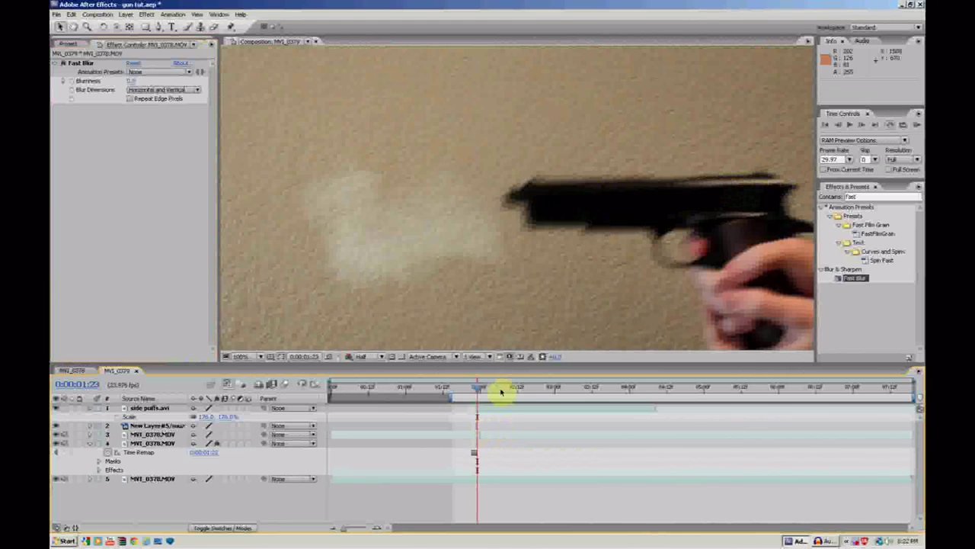
Set the masked slide layer's Fast Blur to Horizontal with a blurriness of 51
left_click(473, 388)
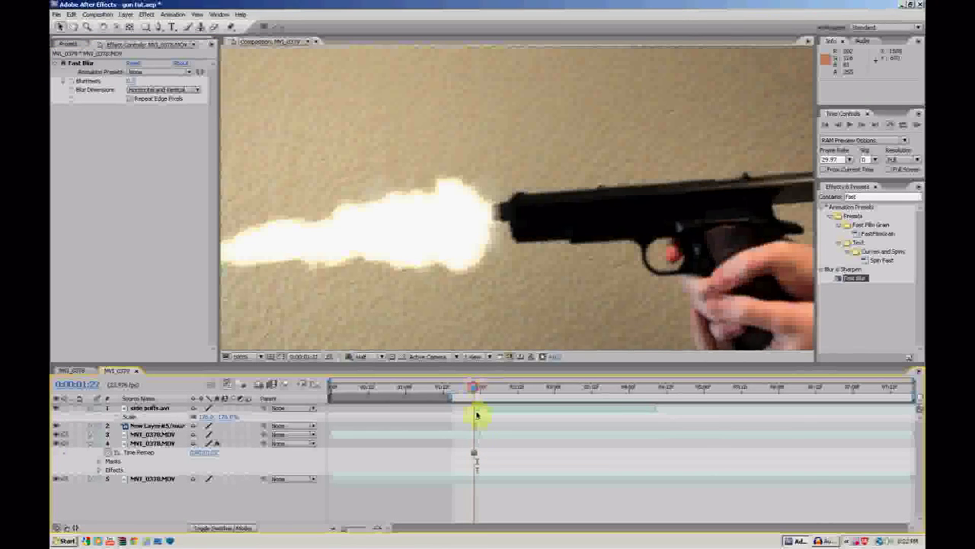
left_click(475, 446)
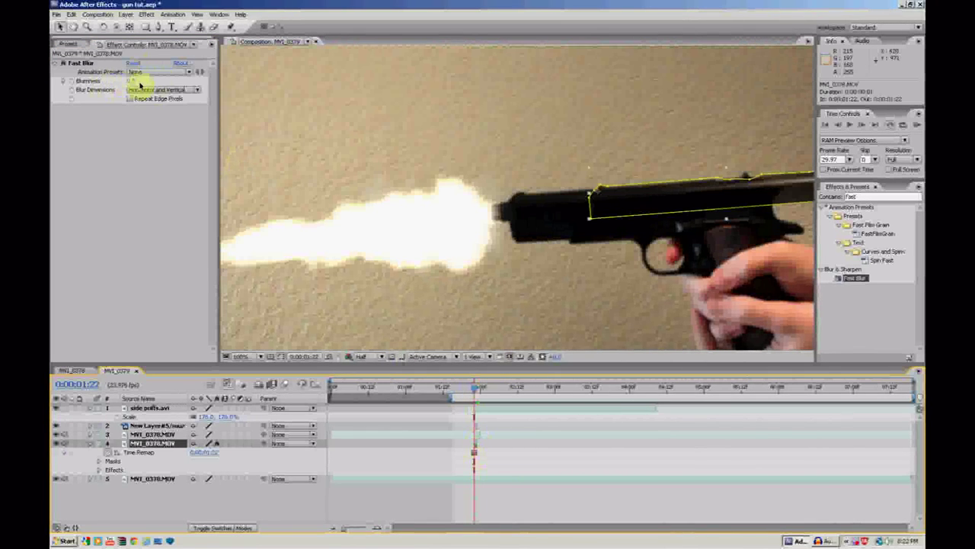
left_click(141, 87)
left_click(145, 90)
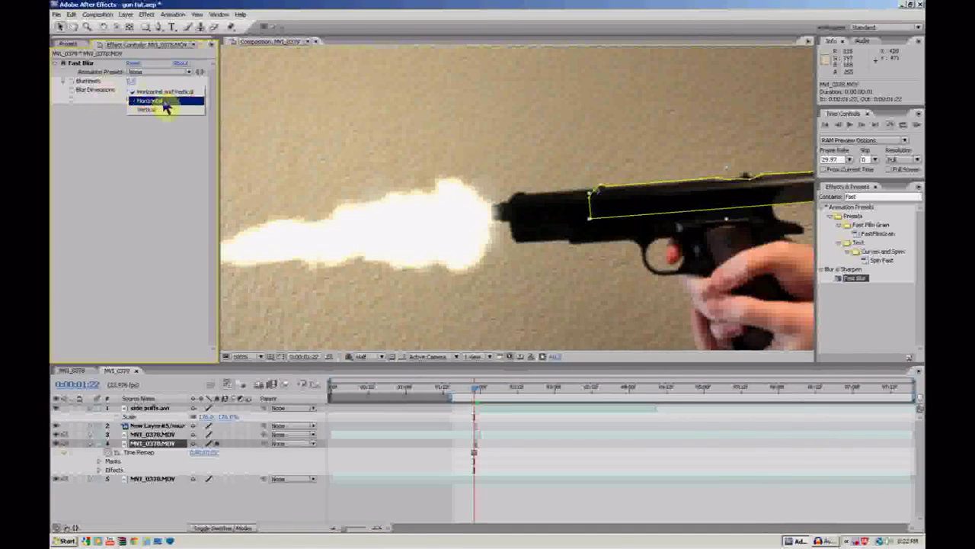
left_click(165, 107)
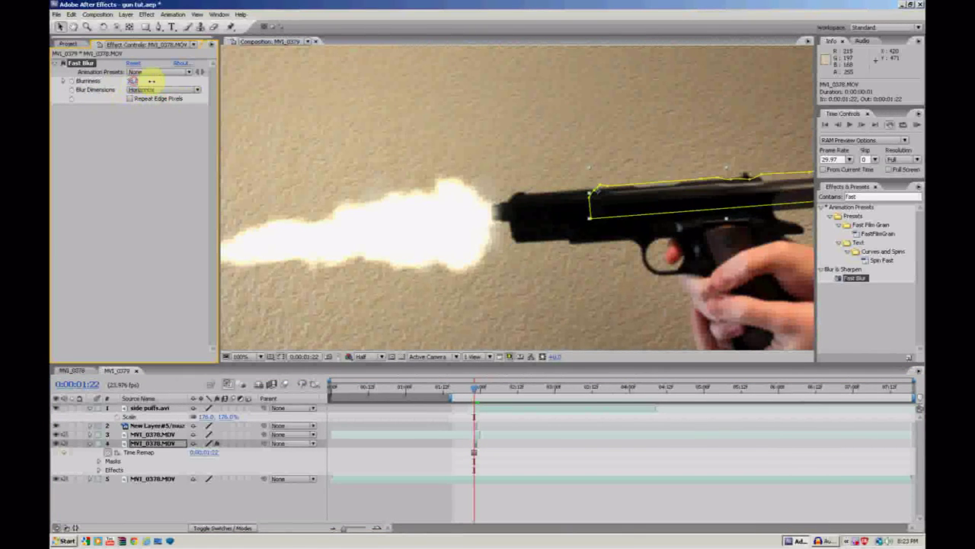
left_click_drag(152, 77, 150, 81)
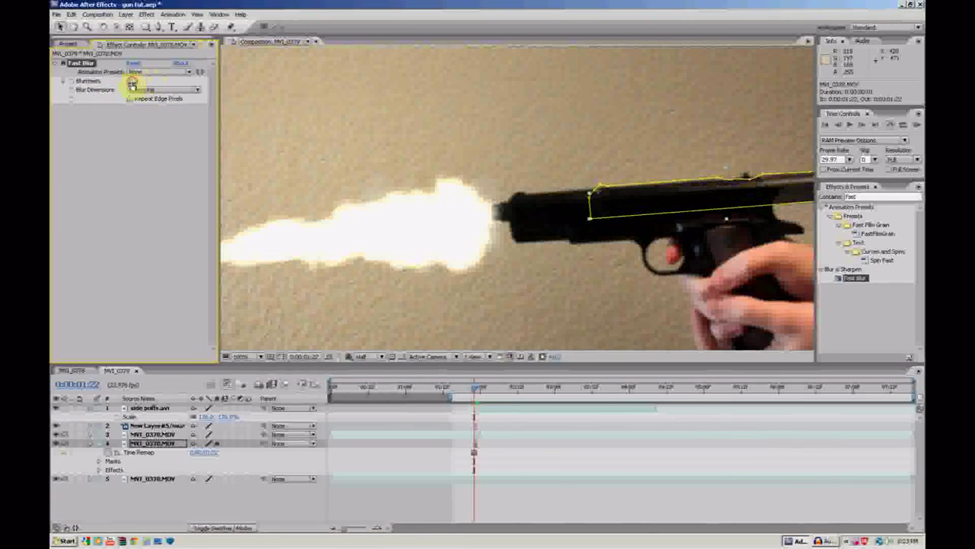
left_click(615, 485)
scroll(559, 268, "down", 2)
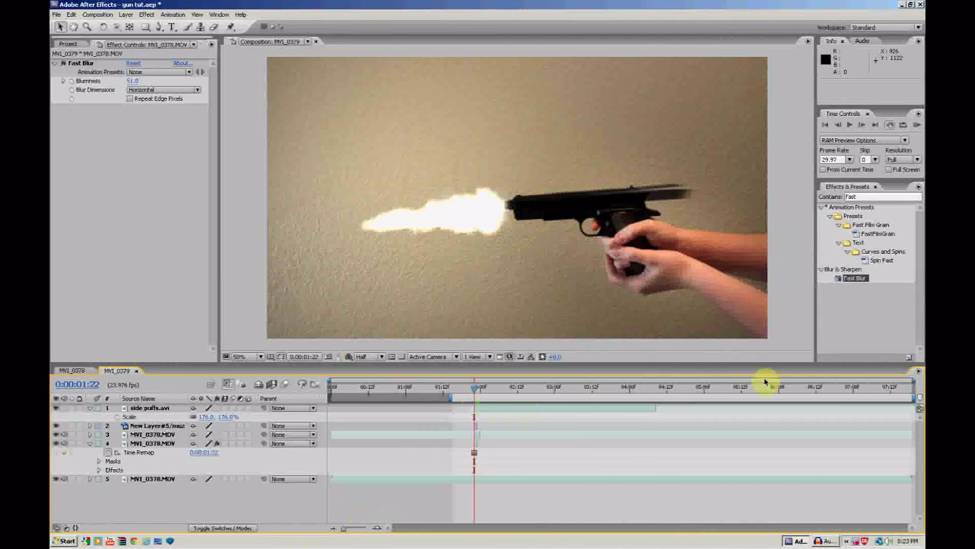
Freeze a duplicate of the bottom footage layer on its empty-wall frame at 0:00:06:22 and move it 5 seconds earlier
left_click(847, 389)
left_click(831, 477)
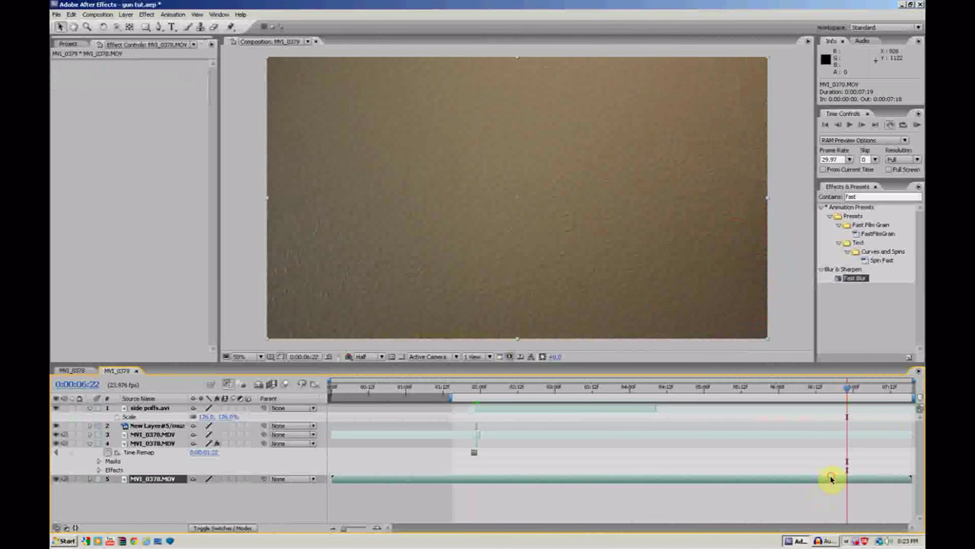
key("ctrl+d")
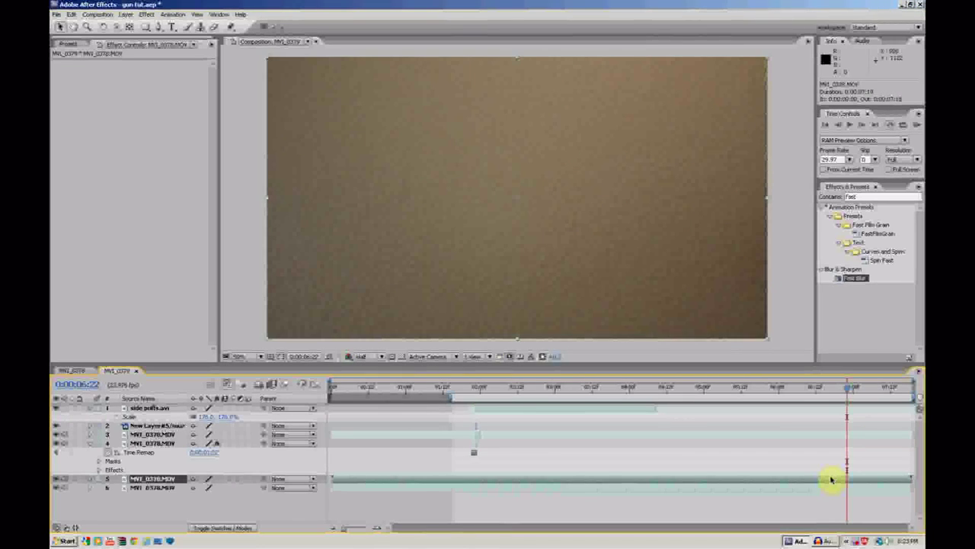
right_click(831, 479)
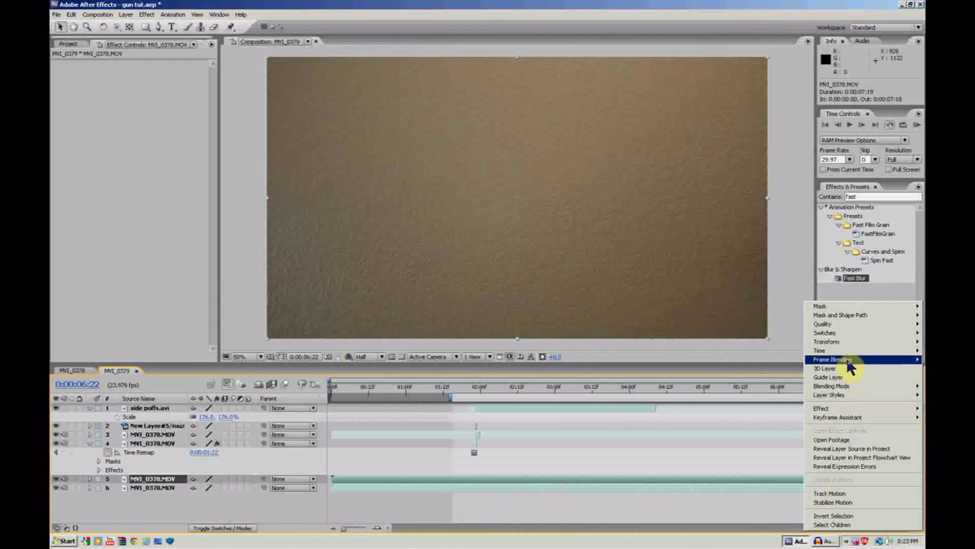
mouse_move(831, 350)
left_click(798, 361)
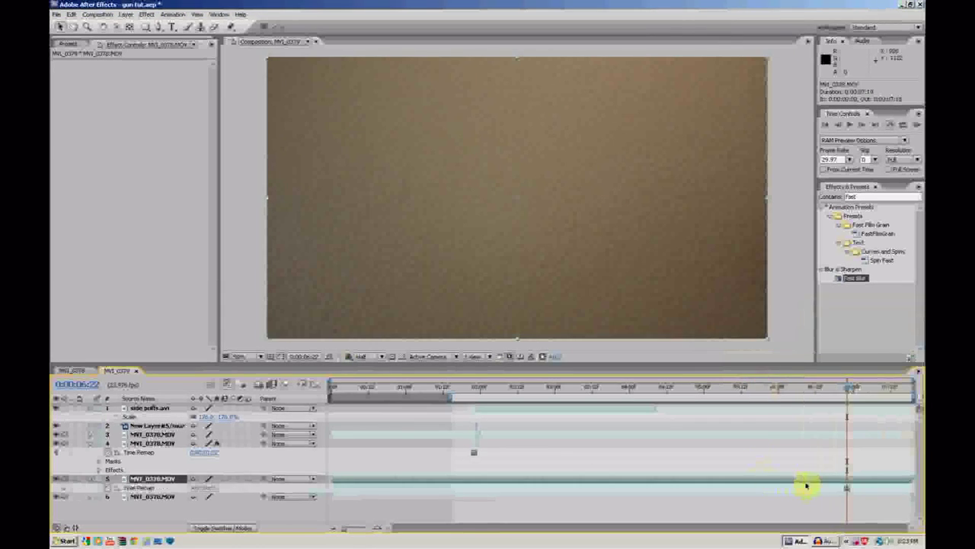
left_click_drag(833, 480, 465, 477)
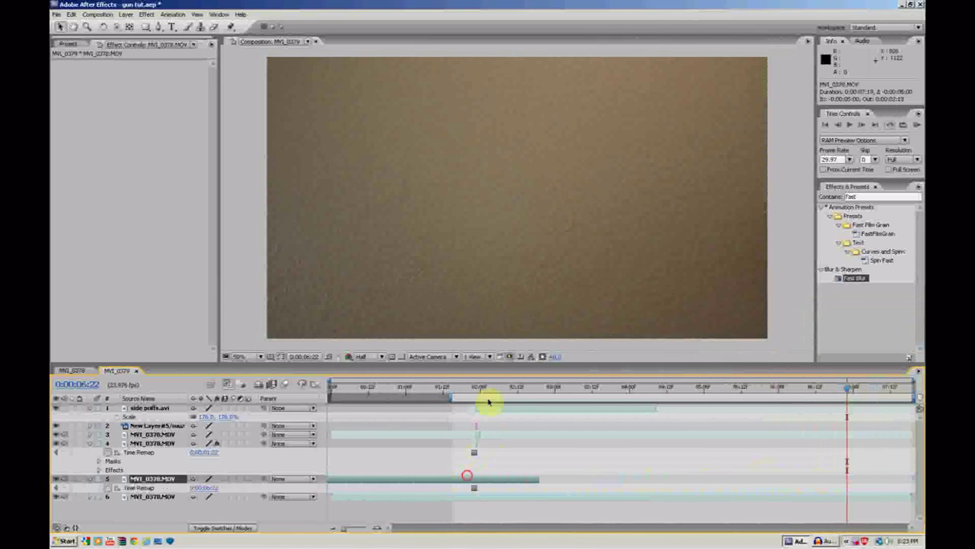
Split the frozen empty-wall layer at the flash frame, 0:00:01:22, and delete the part before it
left_click(474, 389)
left_click_drag(344, 528, 369, 529)
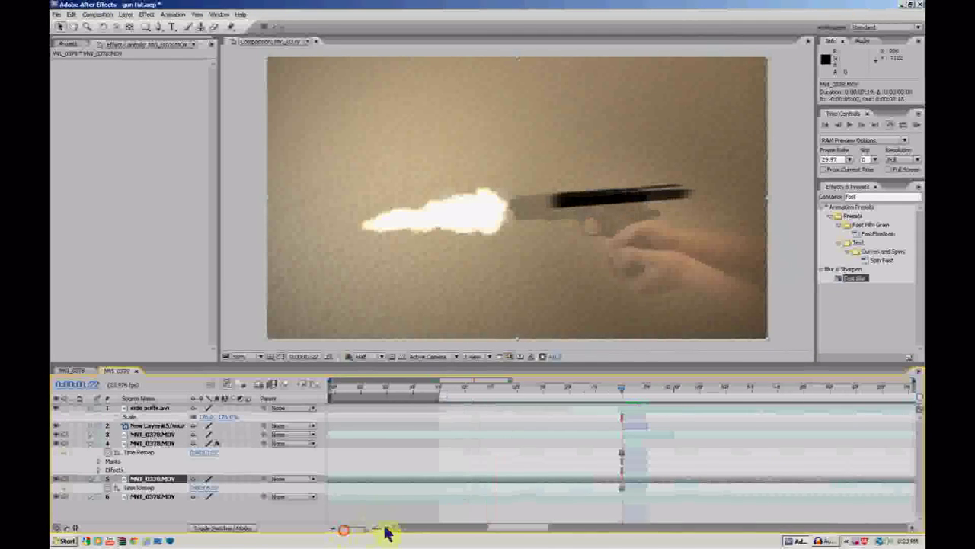
key("ctrl+d")
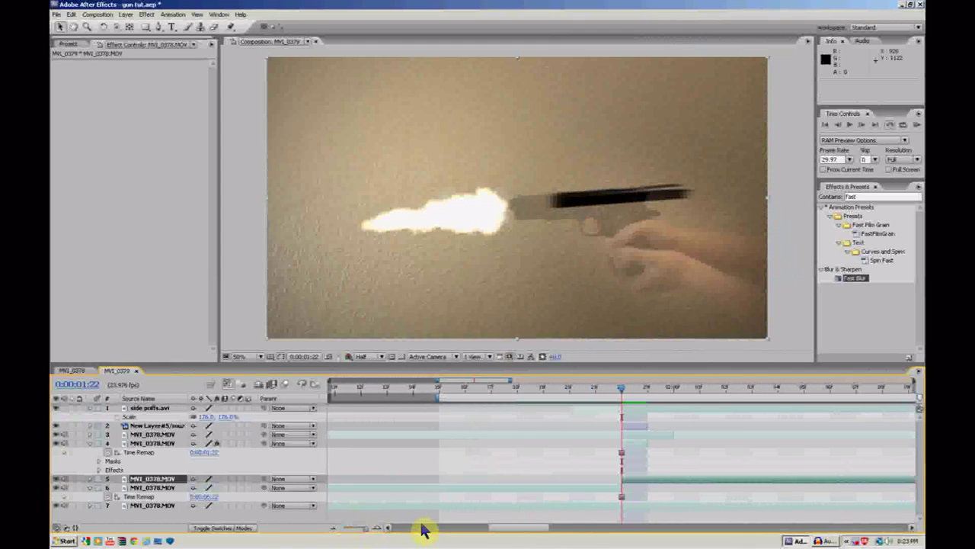
left_click(554, 488)
key("Delete")
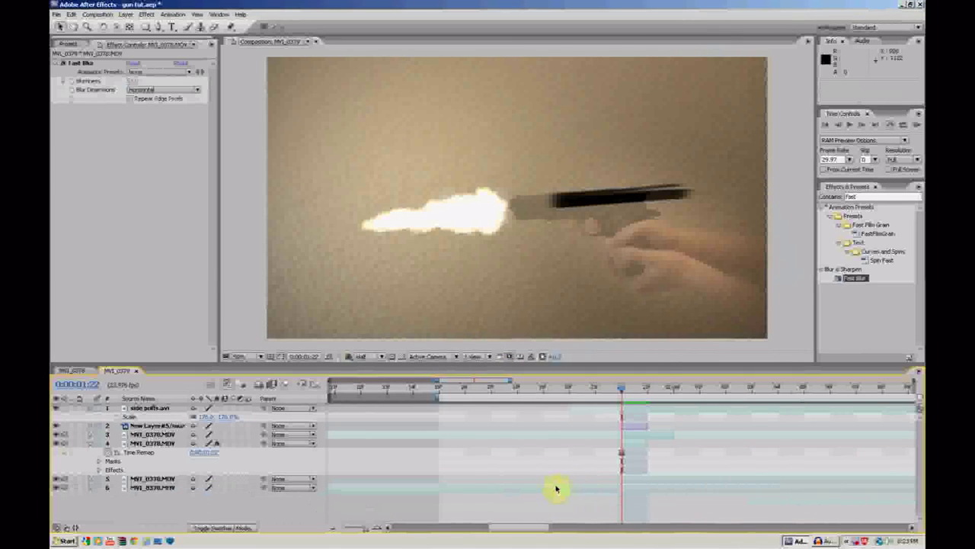
Split the frozen empty-wall layer again at 0:00:01:23 and delete the remainder, leaving a single frame
left_click_drag(623, 384, 637, 387)
left_click(647, 387)
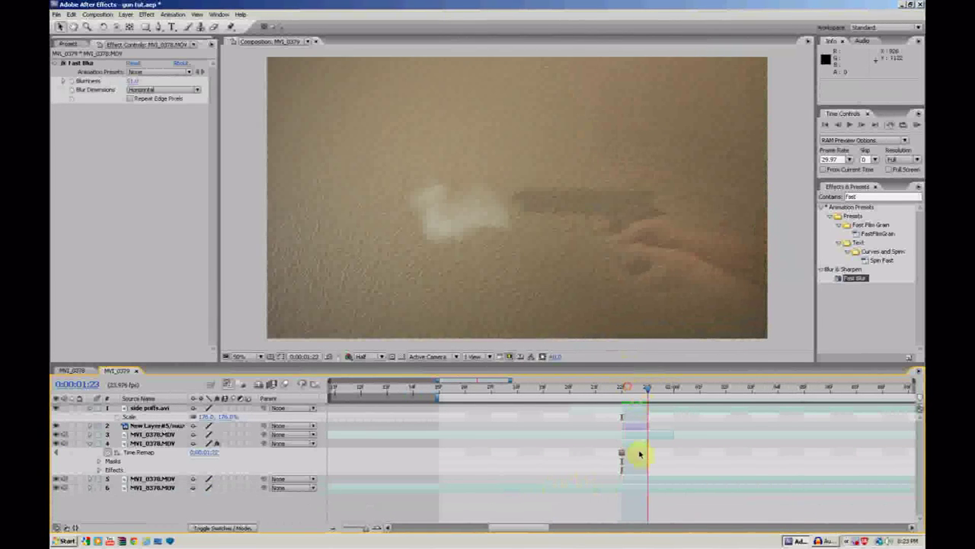
left_click(631, 480)
key("ctrl+d")
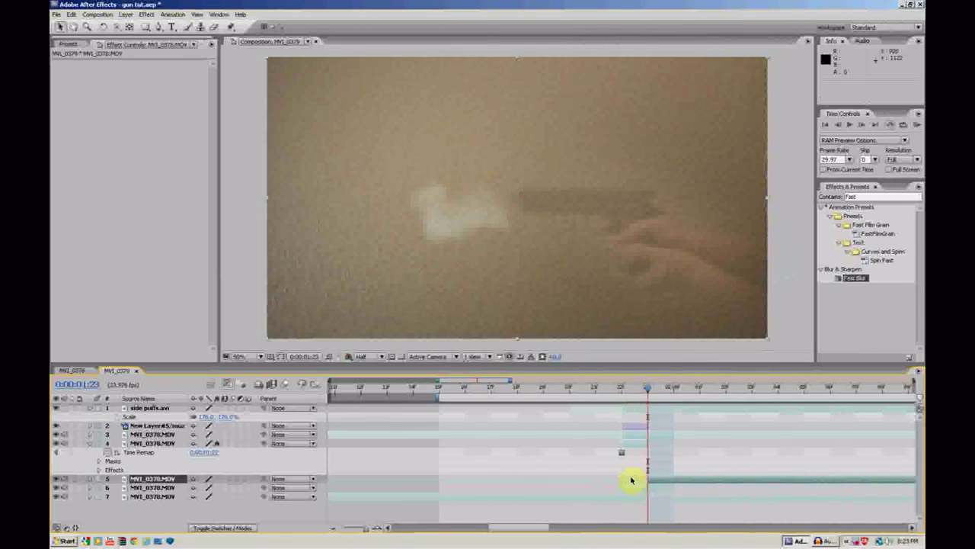
key("Delete")
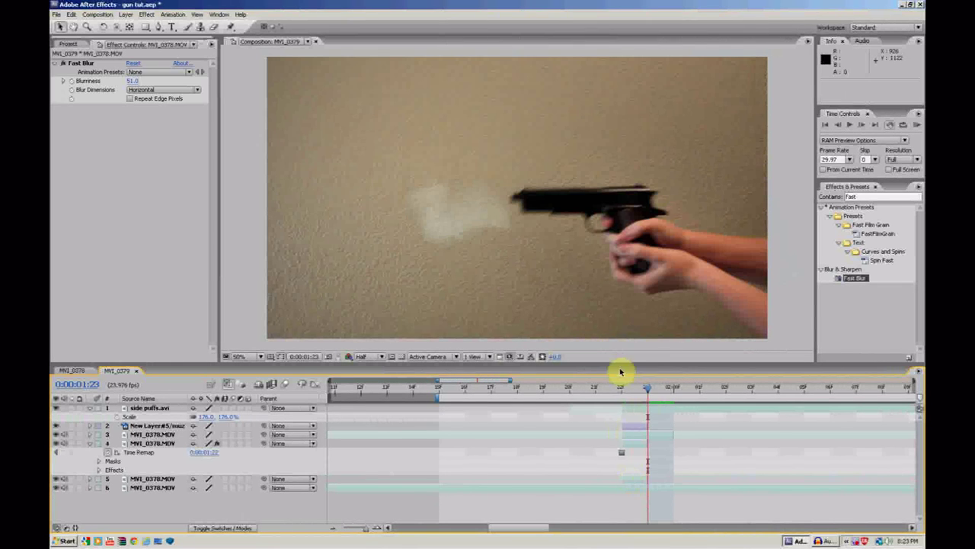
At 0:00:01:22, draw a narrow four-point mask on the wall layer across the lower front of the slide, beneath the barrel
left_click_drag(641, 387, 623, 387)
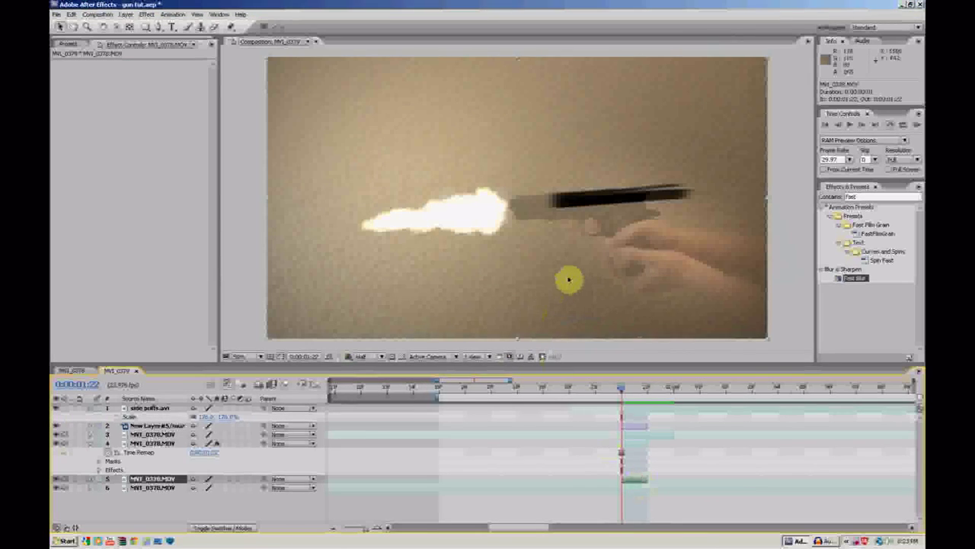
key("period")
left_click(156, 27)
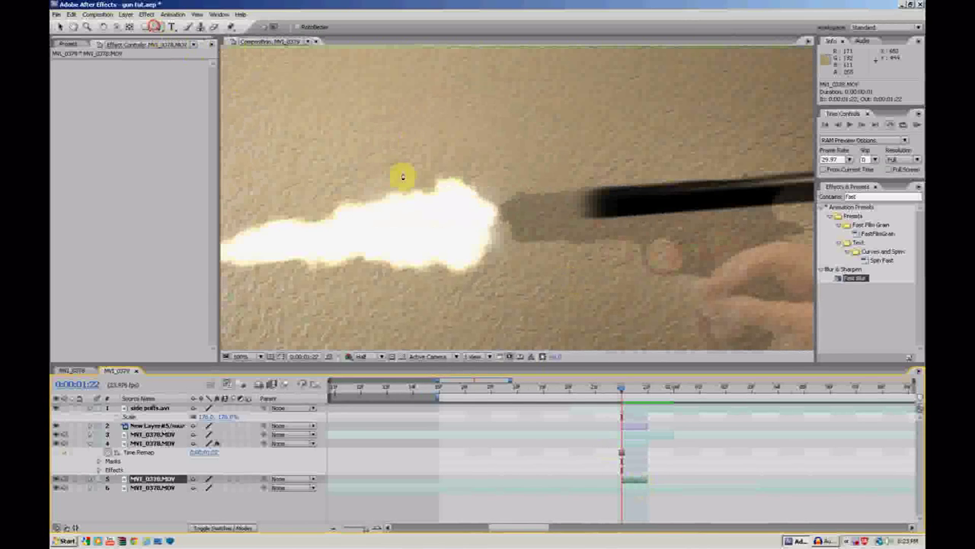
left_click(507, 223)
left_click(563, 221)
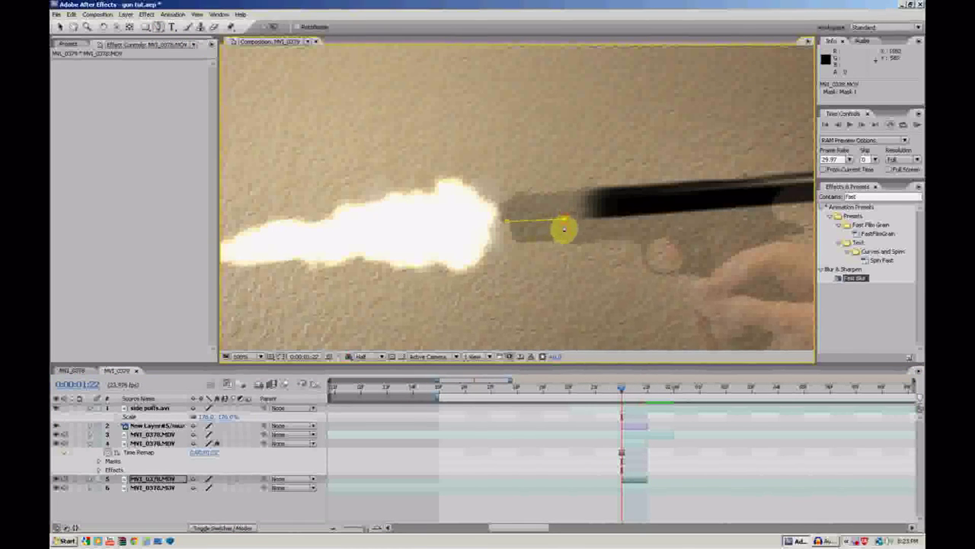
left_click(507, 233)
left_click(506, 223)
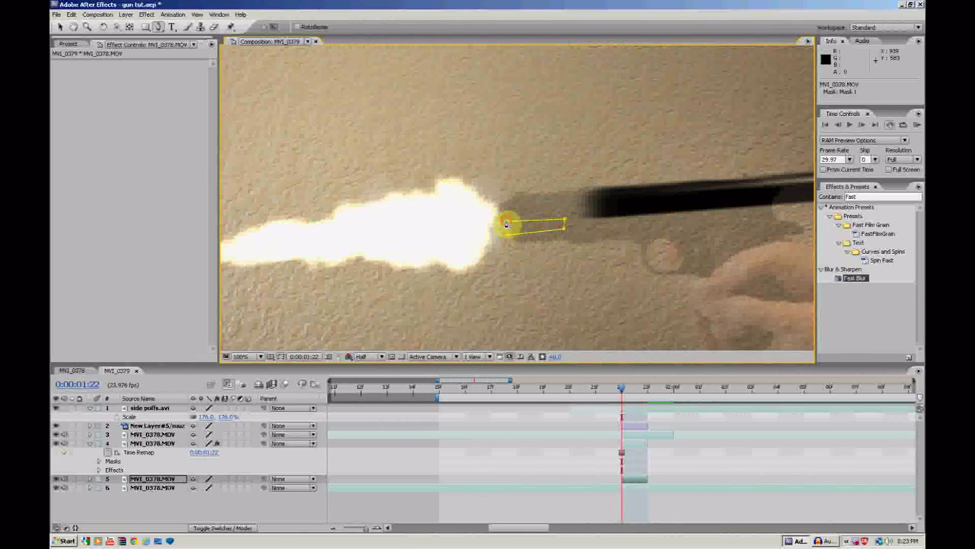
Draw a second four-point mask along the top front of the slide and adjust the first mask's lower rear corner
left_click(508, 201)
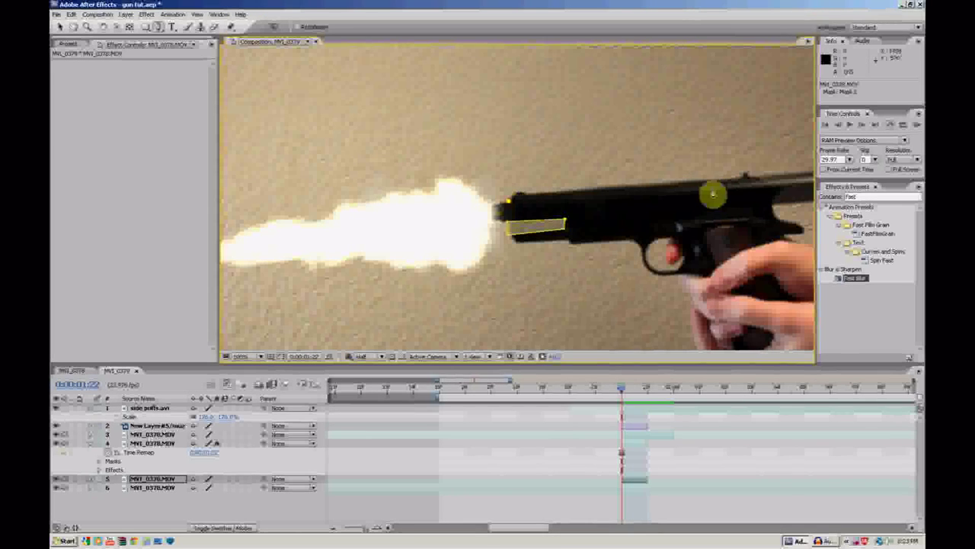
left_click(674, 172)
left_click(505, 187)
left_click(508, 200)
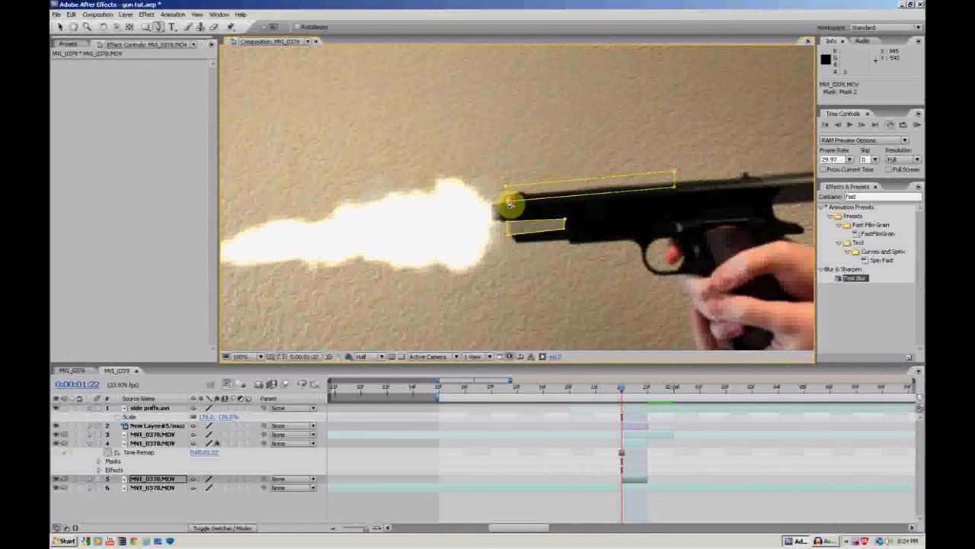
left_click(59, 26)
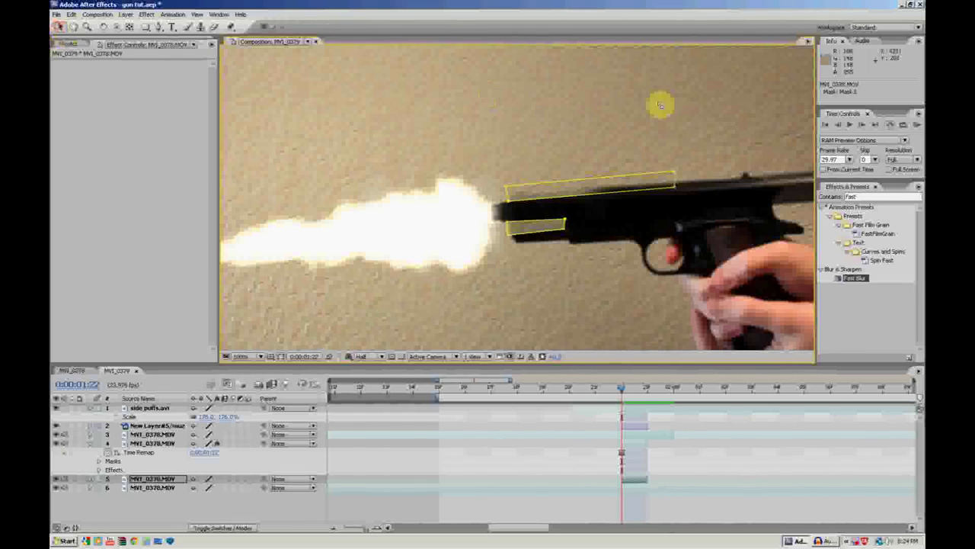
left_click(676, 188)
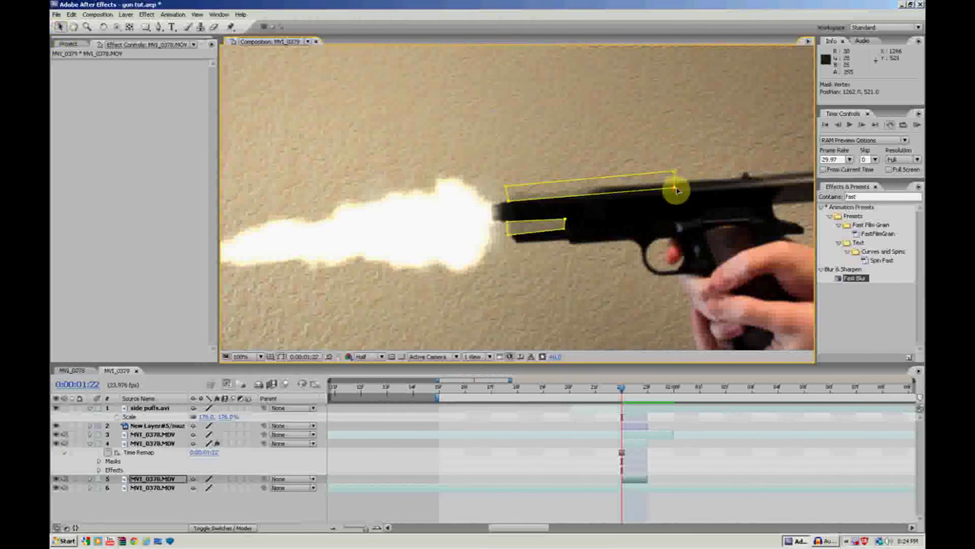
left_click(566, 230)
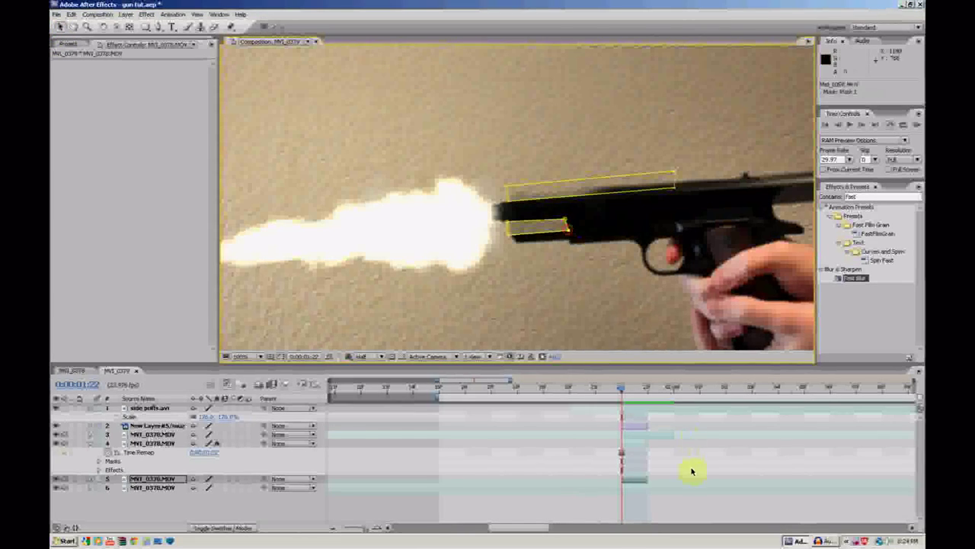
Set the Mask Feather of both masks on the one-frame wall layer to 5 pixels
left_click(685, 468)
left_click(638, 477)
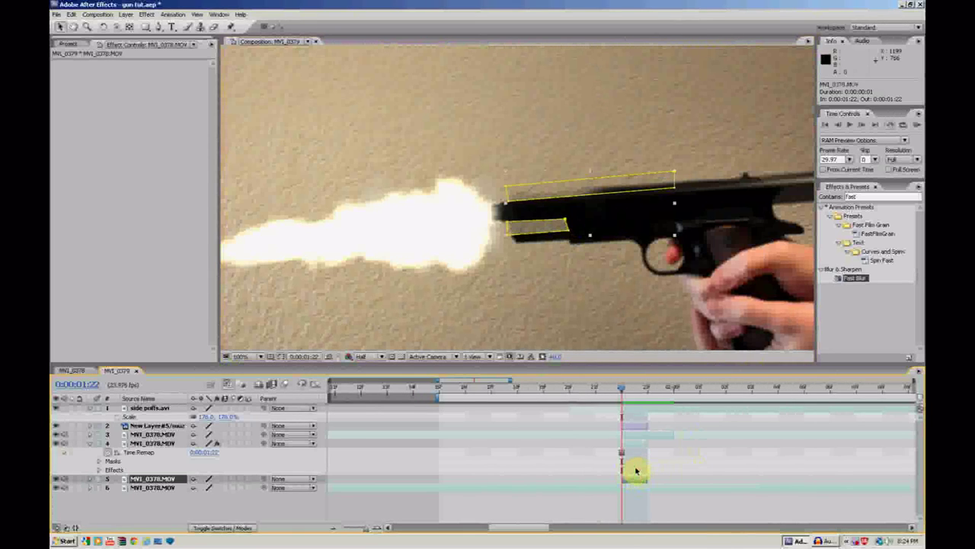
key("f")
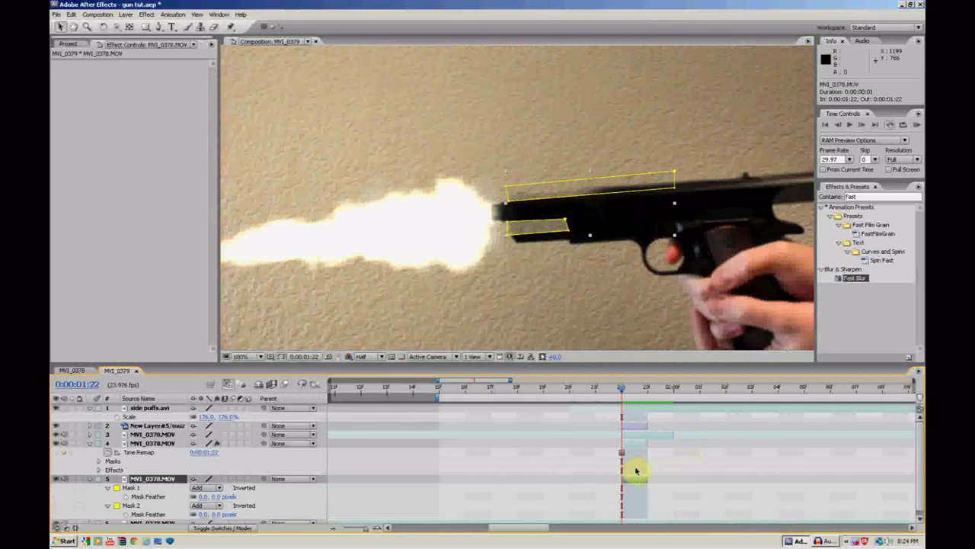
left_click(203, 496)
type("85")
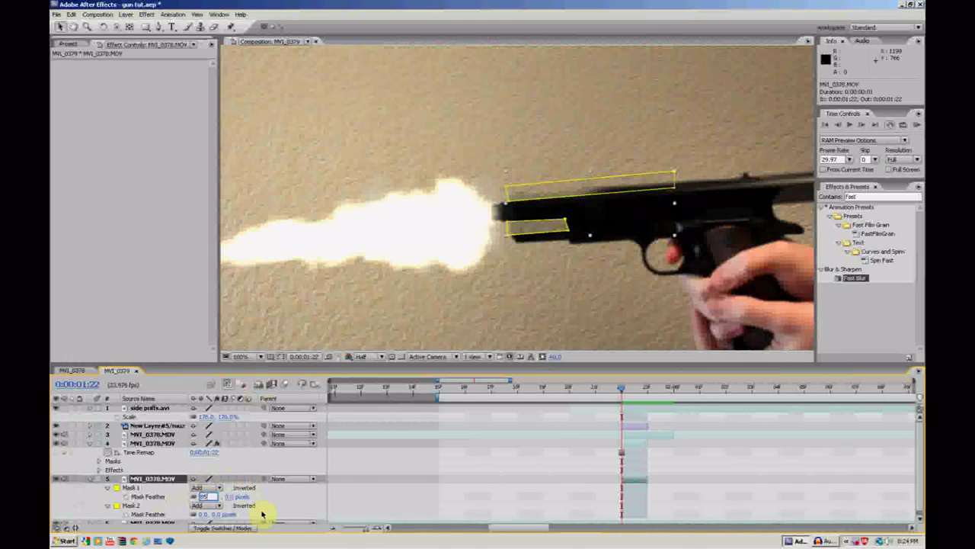
left_click(293, 496)
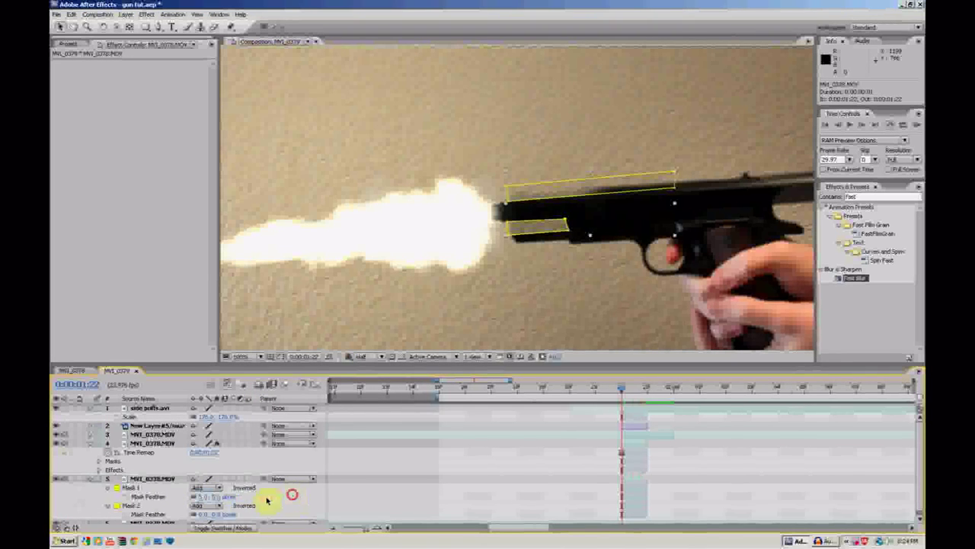
left_click(205, 514)
type("5")
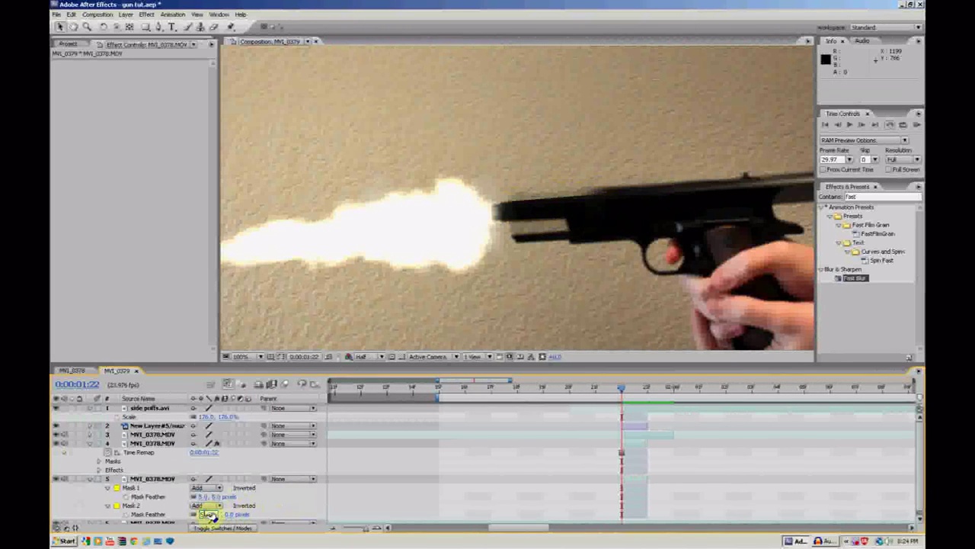
Collapse the expanded properties of the wall layer, the blurred slide layer and side puffs.avi
left_click(91, 478)
left_click(90, 442)
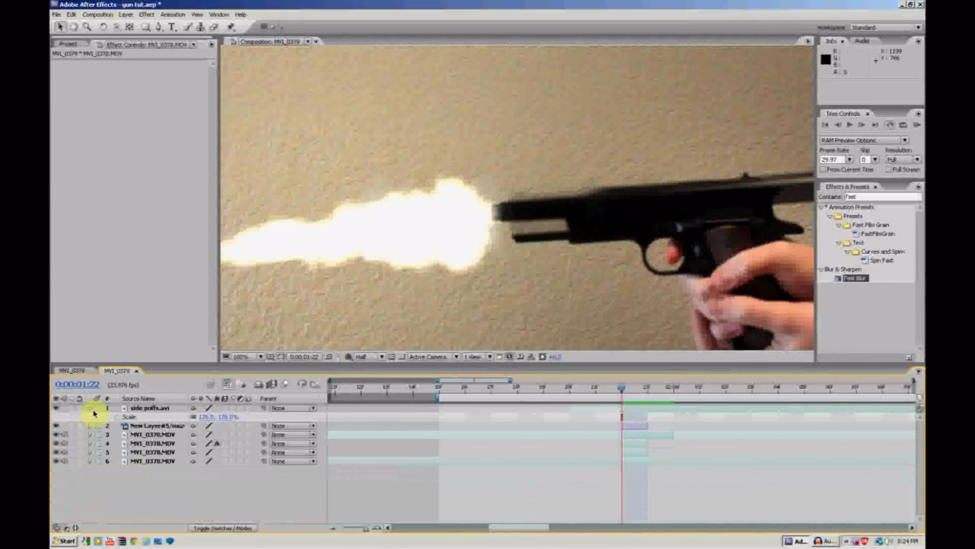
left_click(90, 408)
Play the gunshot repeatedly from just before the flash to check the slide recoil, muzzle flash and smoke
left_click_drag(365, 527, 346, 527)
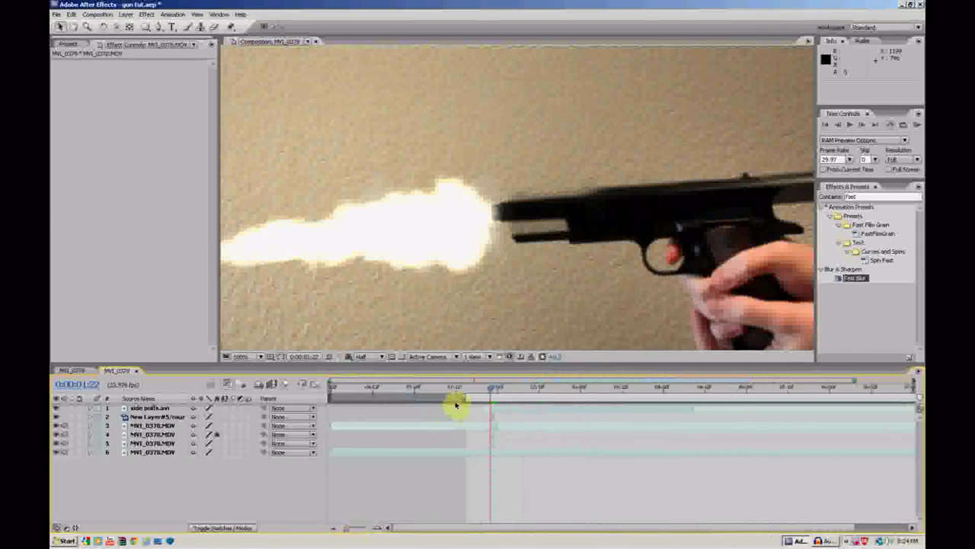
left_click(478, 382)
scroll(464, 257, "down", 2)
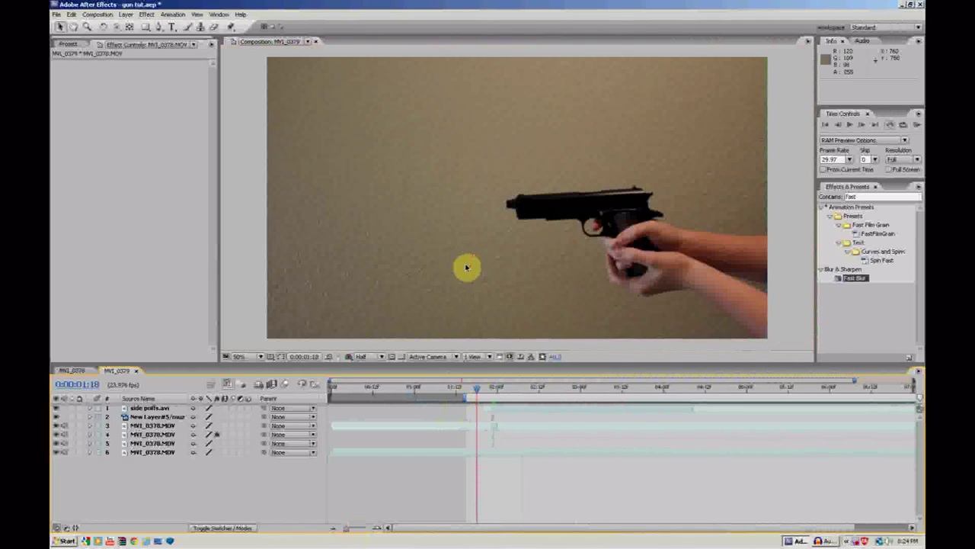
key("space")
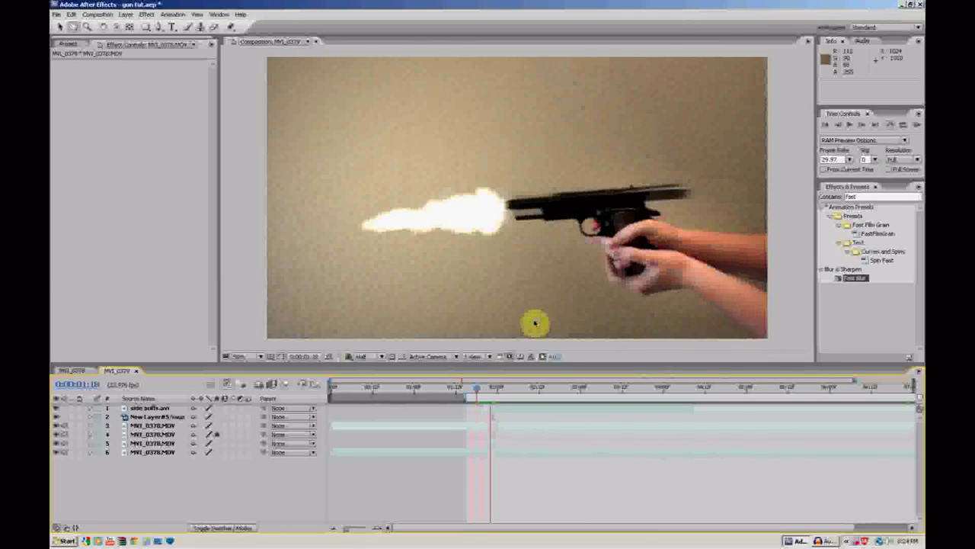
key("space")
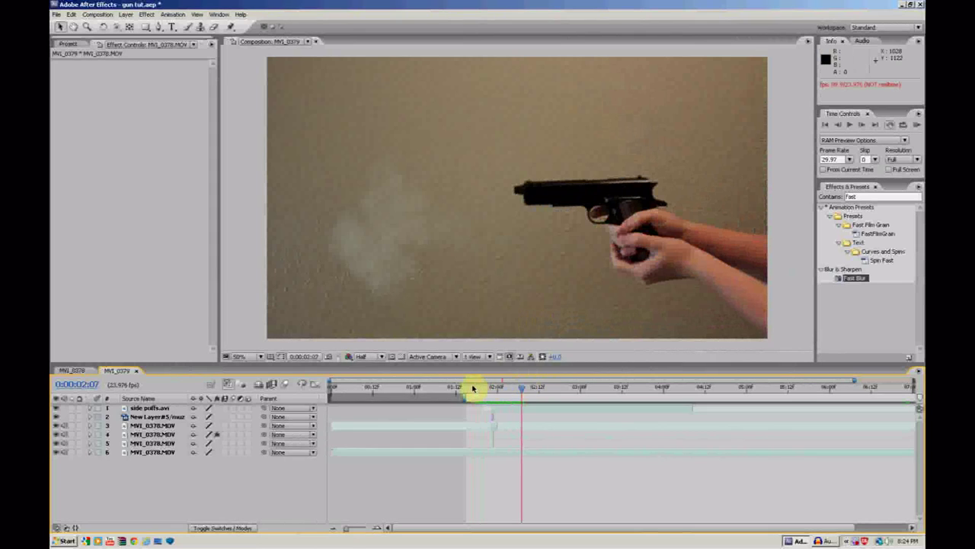
left_click(468, 387)
key("space")
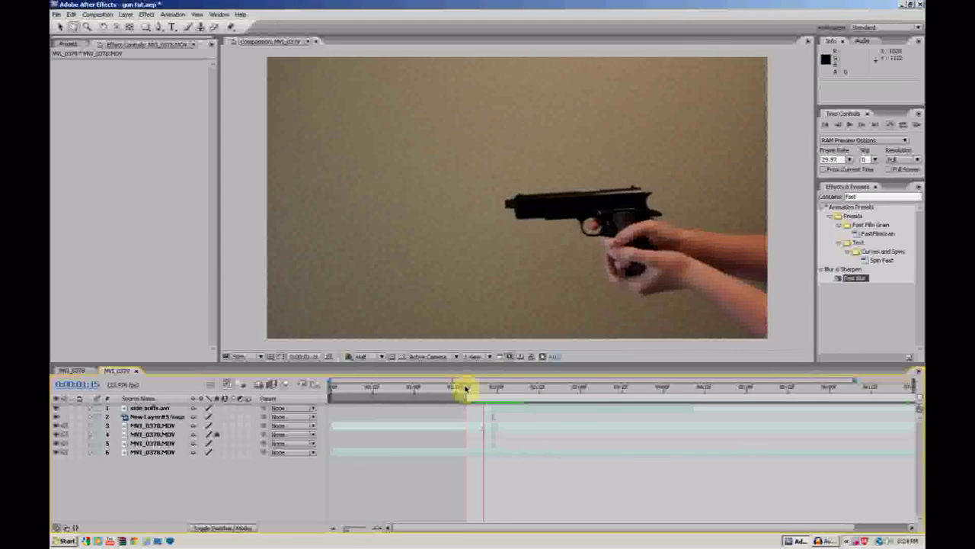
key("space")
left_click_drag(513, 388, 469, 388)
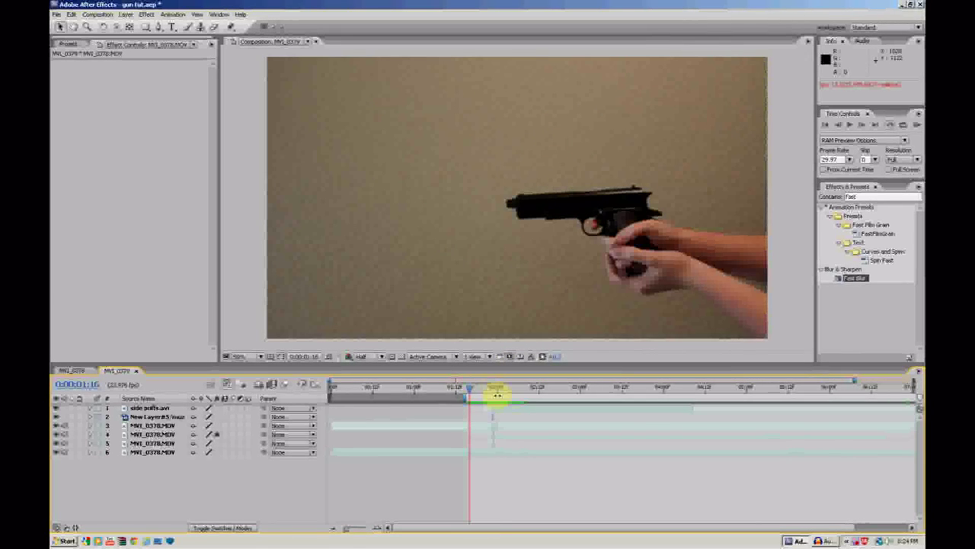
key("space")
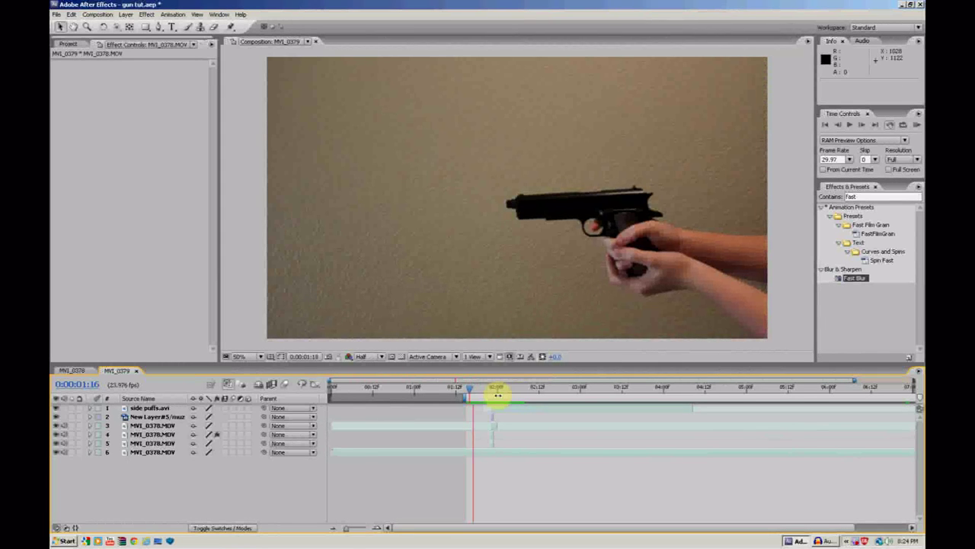